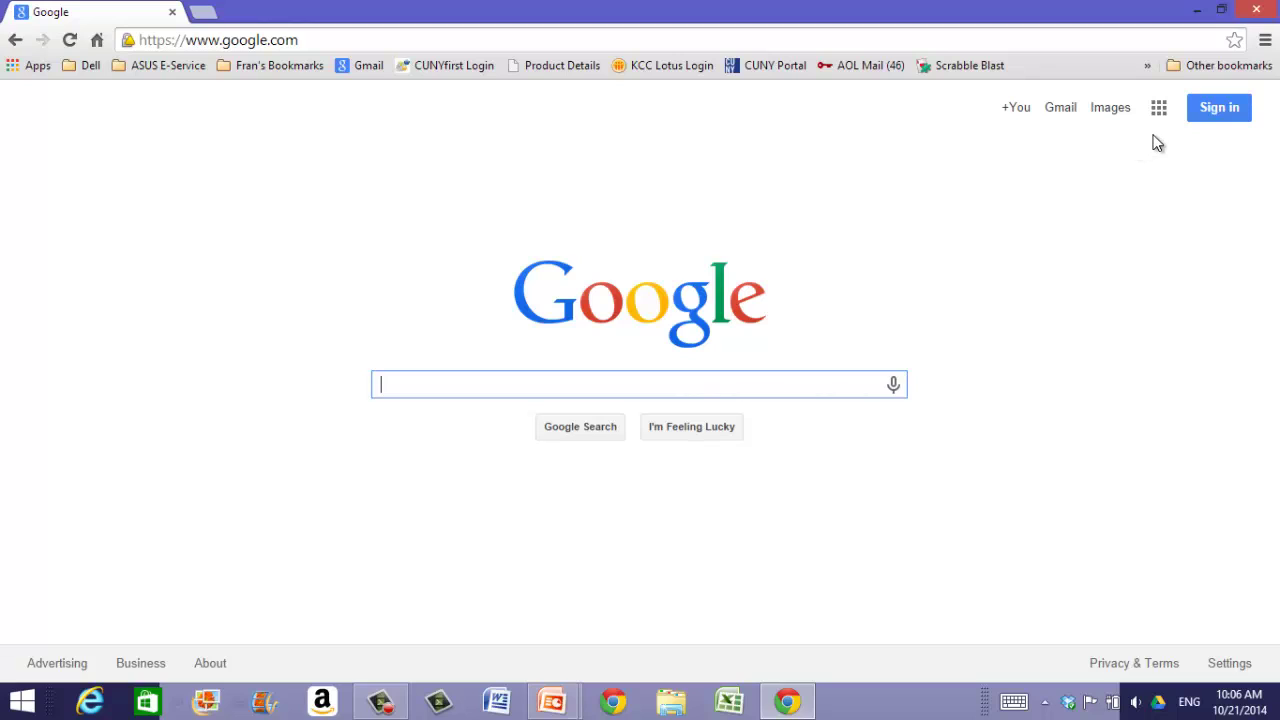
# Sign in on the Google homepage with the first listed account and its password.
pyautogui.click(1219, 110)
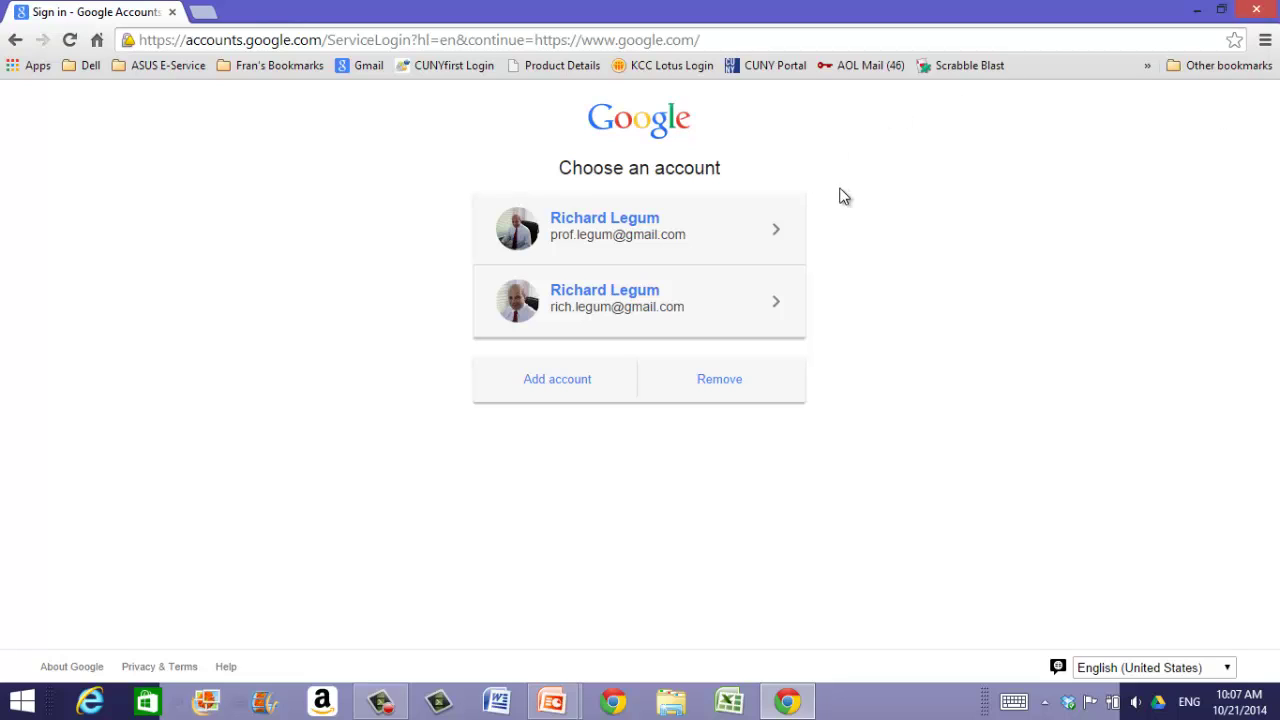
pyautogui.click(646, 240)
pyautogui.click(621, 469)
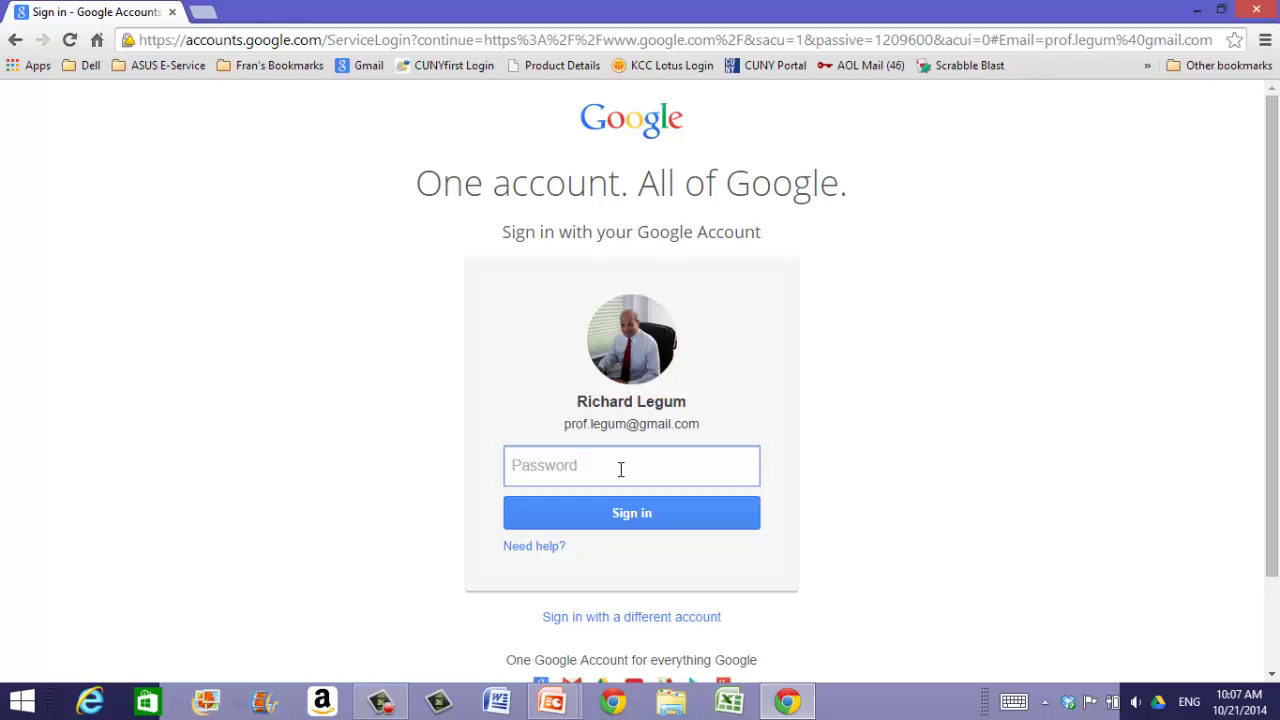
pyautogui.write('*********')
pyautogui.click(615, 524)
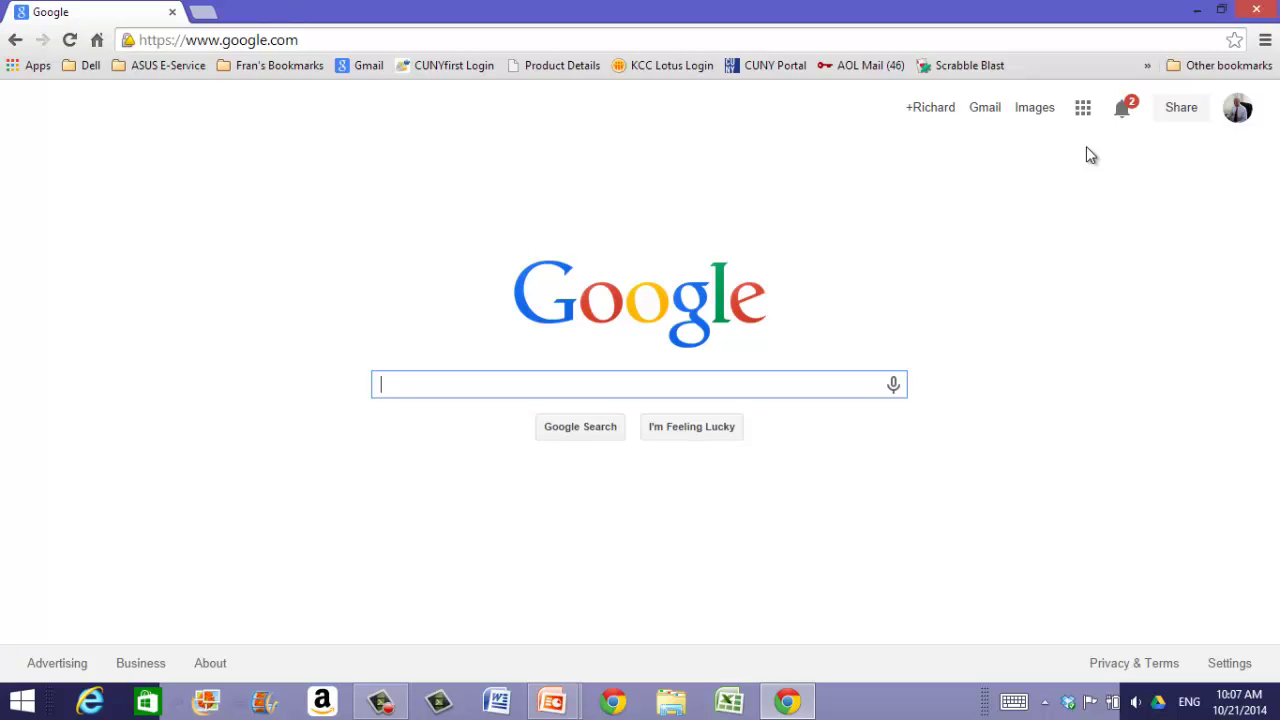
# Open Google Docs from the apps grid's full product list under Home & Office.
pyautogui.click(1083, 110)
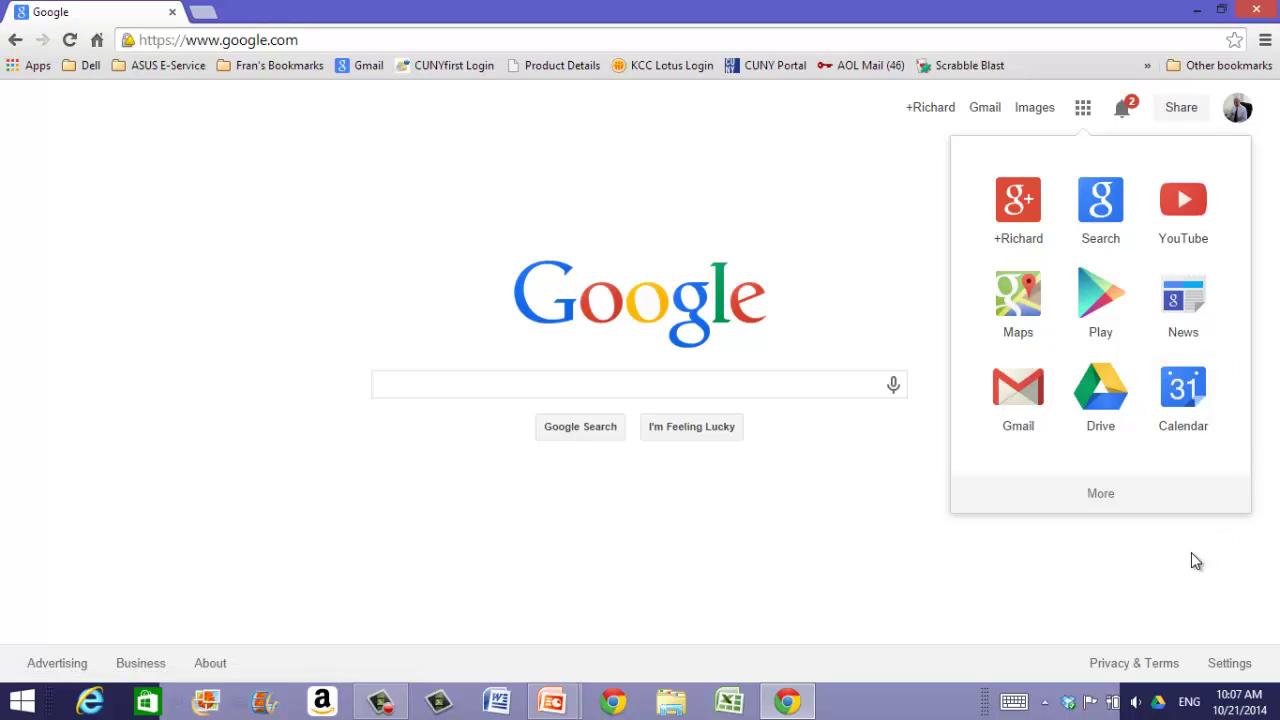
pyautogui.click(1099, 496)
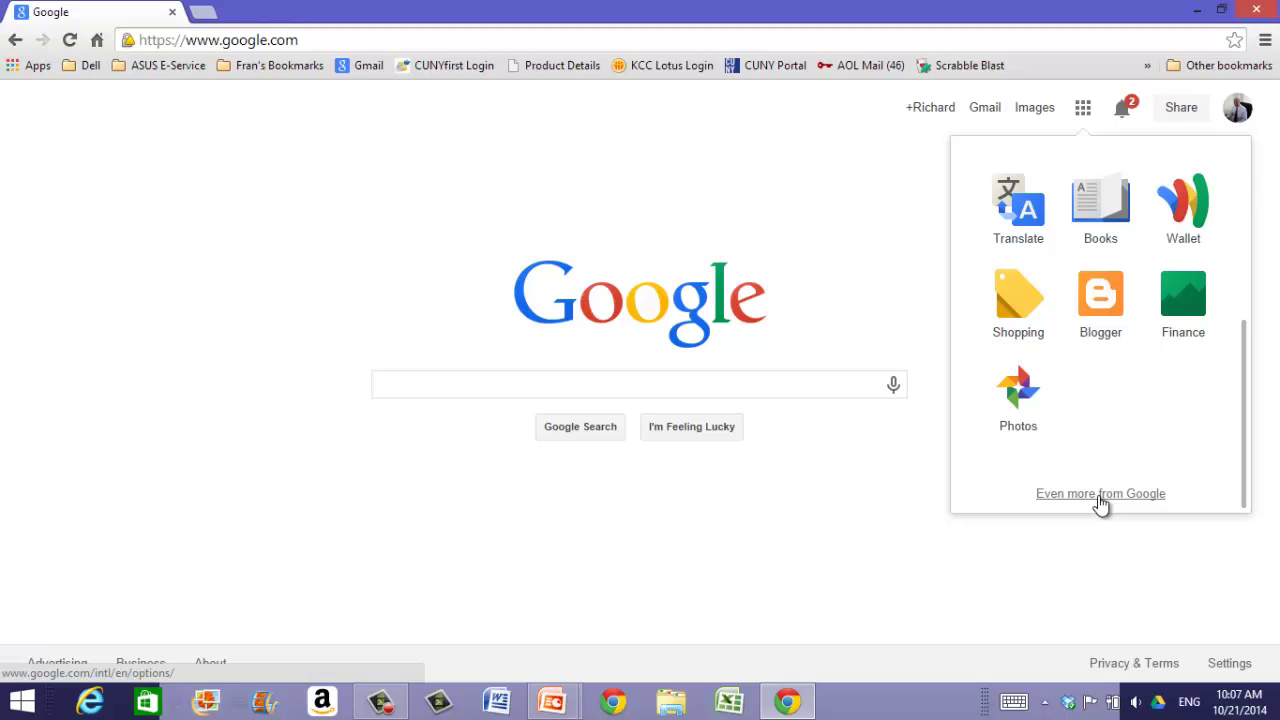
pyautogui.click(1099, 496)
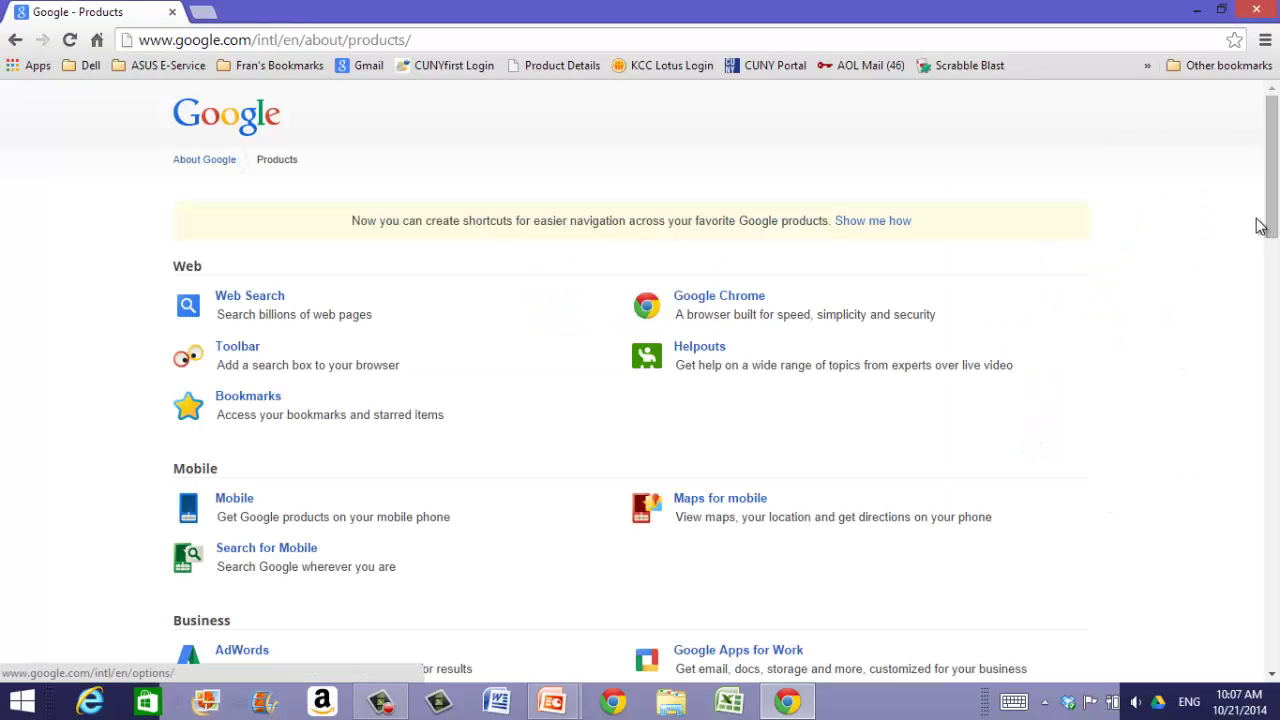
pyautogui.moveTo(1272, 201); pyautogui.dragTo(1268, 510)
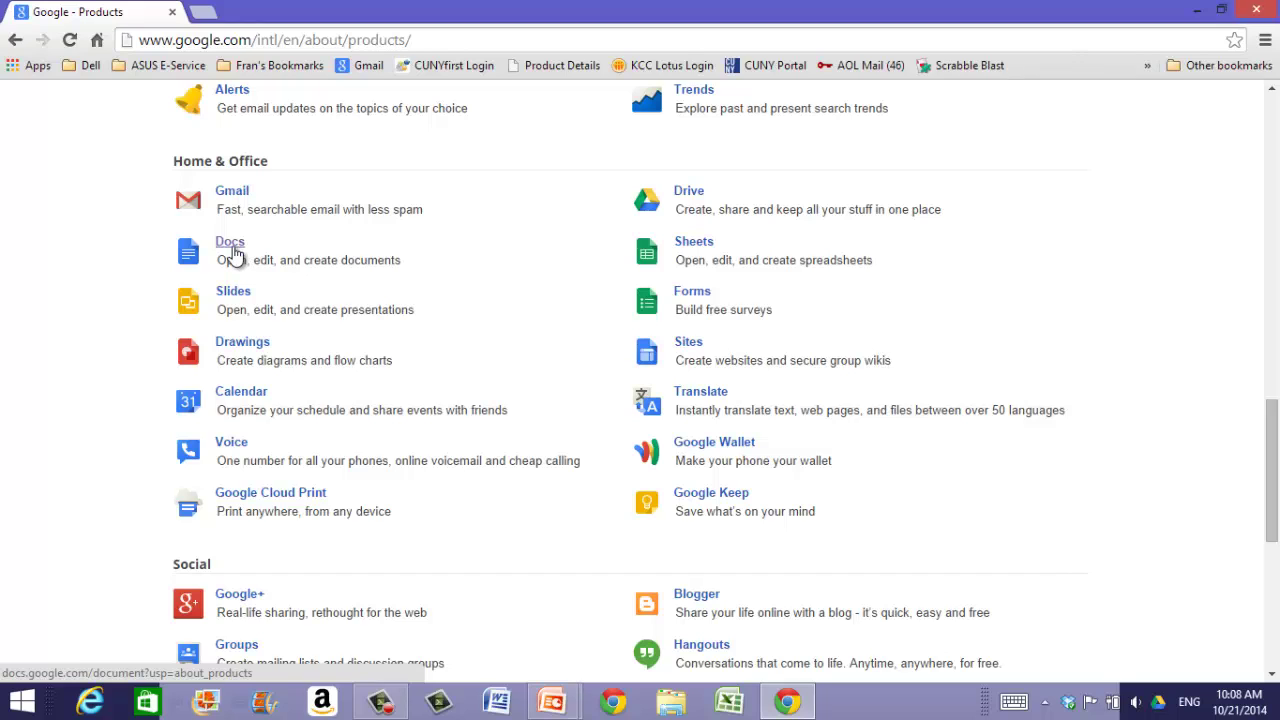
pyautogui.click(232, 249)
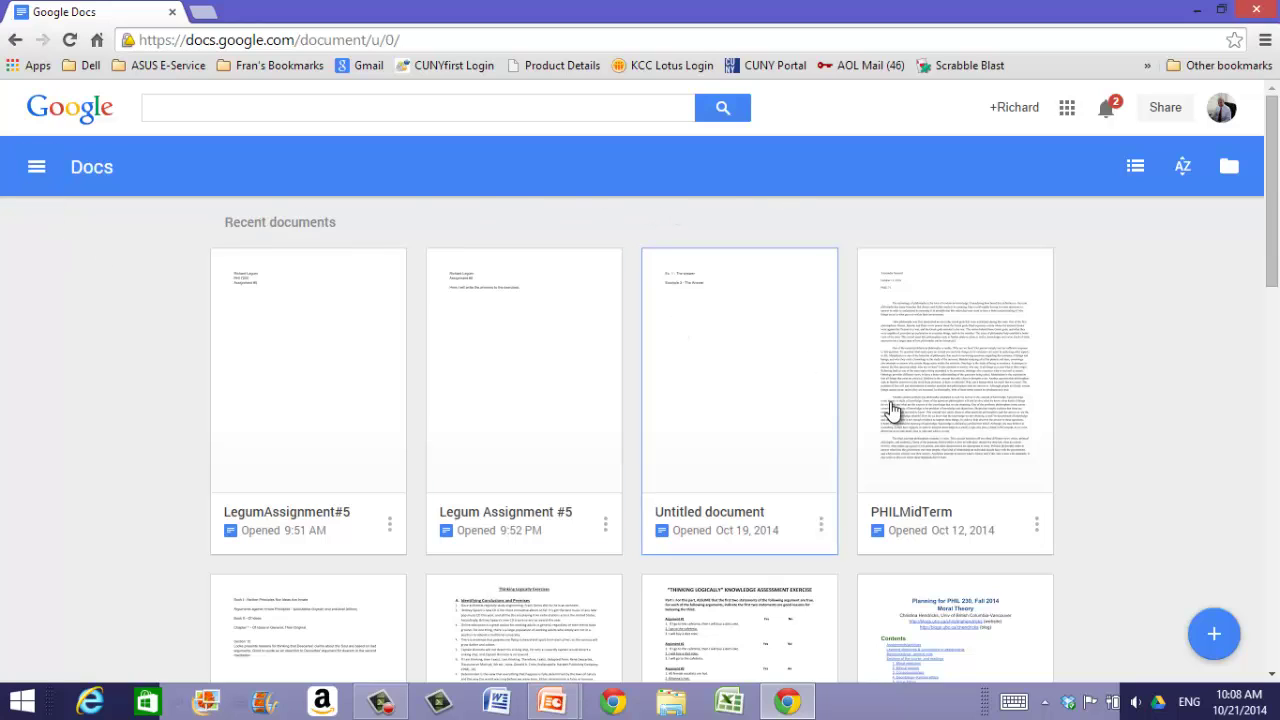
# Start a blank document headed with the student's name, PHI 7300 and Assignment #5 on separate lines.
pyautogui.click(1210, 646)
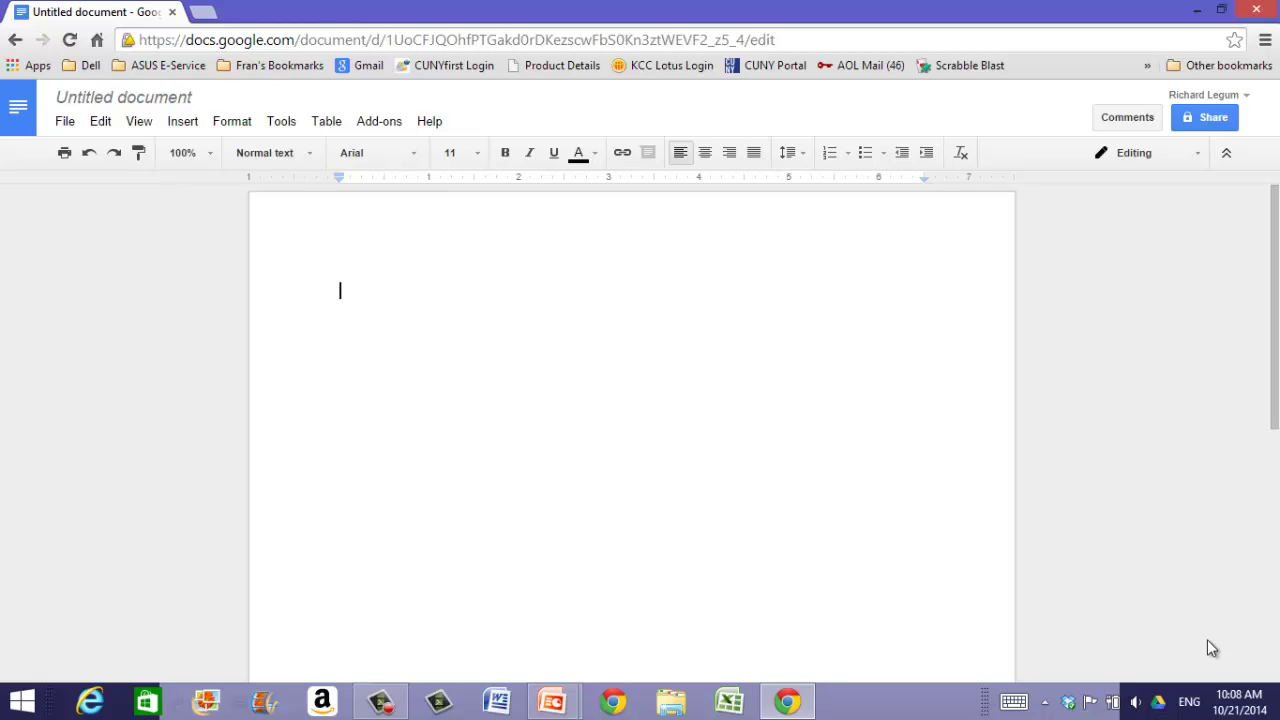
pyautogui.write('Richard Legum')
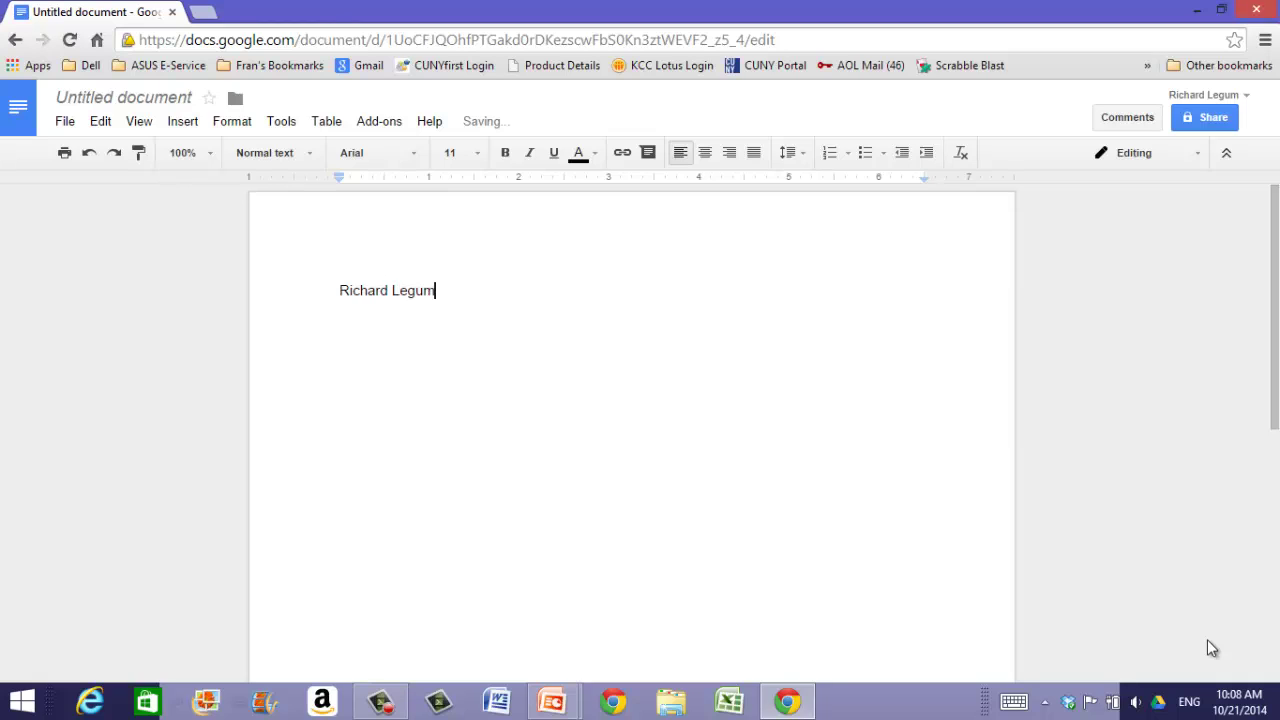
pyautogui.press('Return')
pyautogui.write('PHI 7300')
pyautogui.press('BackSpace')
pyautogui.press('Return')
pyautogui.write('Assign')
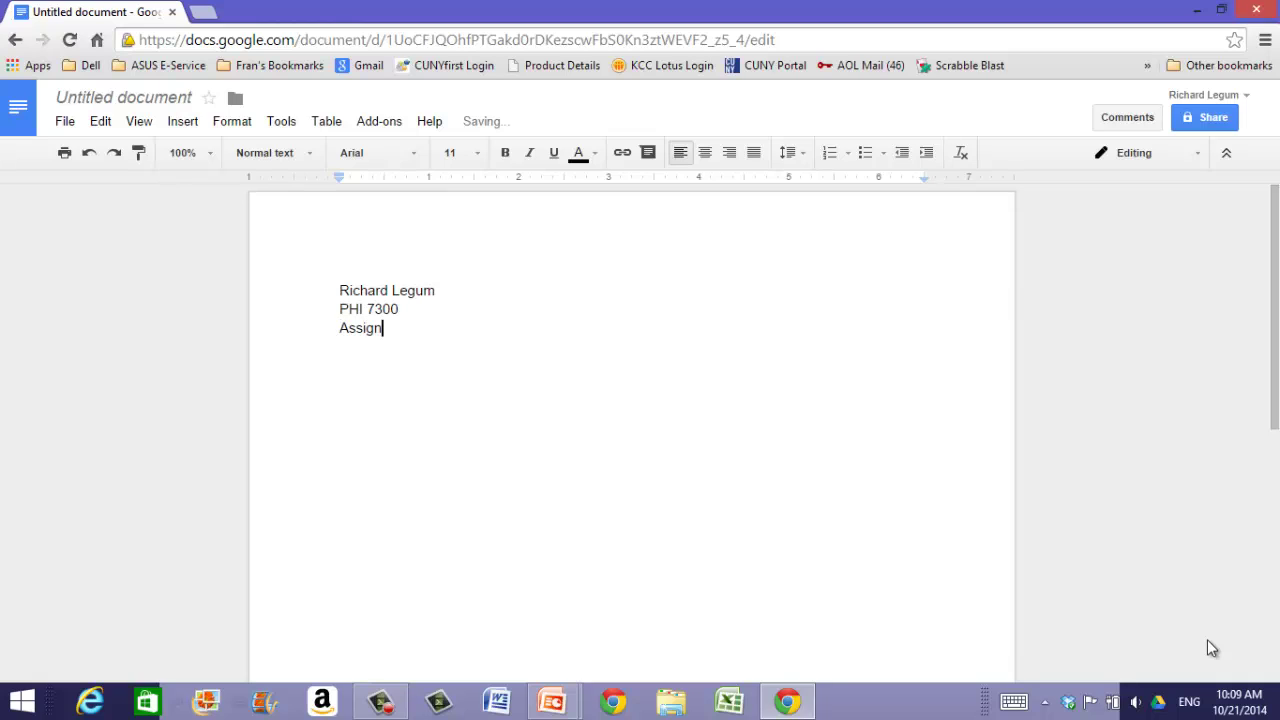
pyautogui.write('ment #5')
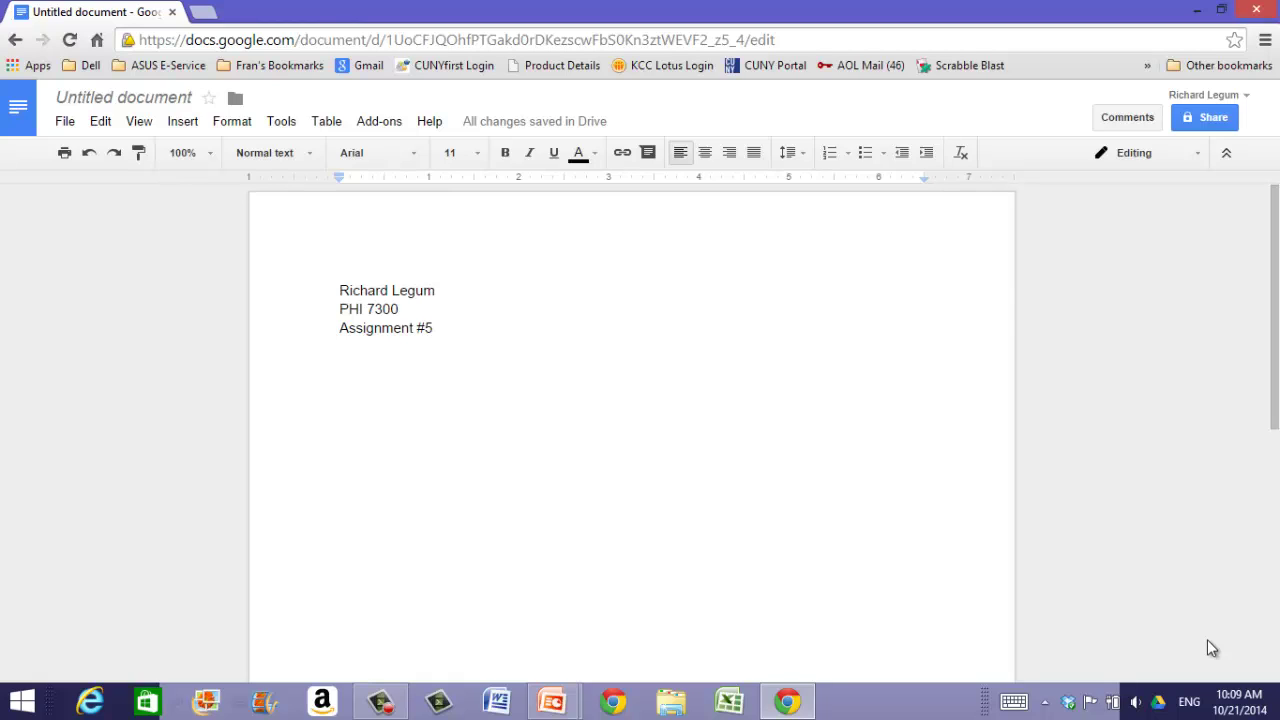
# After a blank line, type a numbered list: Answer 1, Answer 2, Answer 3.
pyautogui.press('Return')
pyautogui.press('Return')
pyautogui.write('1. ')
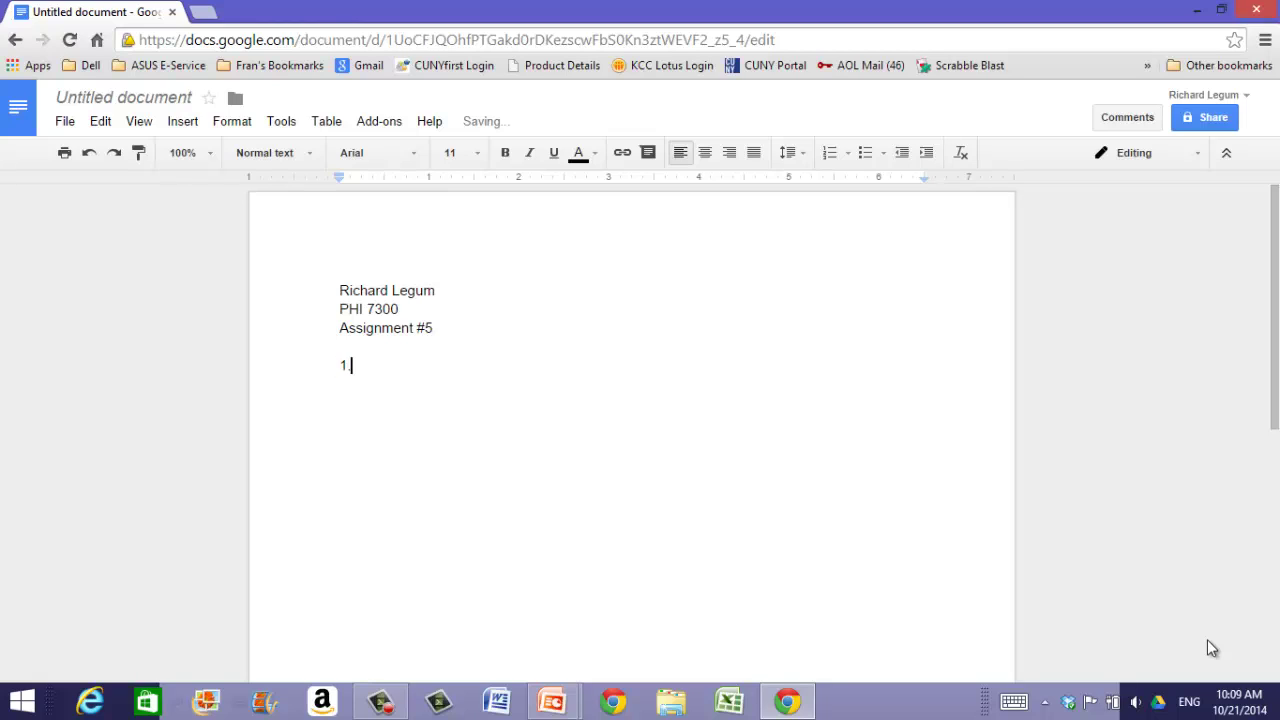
pyautogui.write('Ansewr')
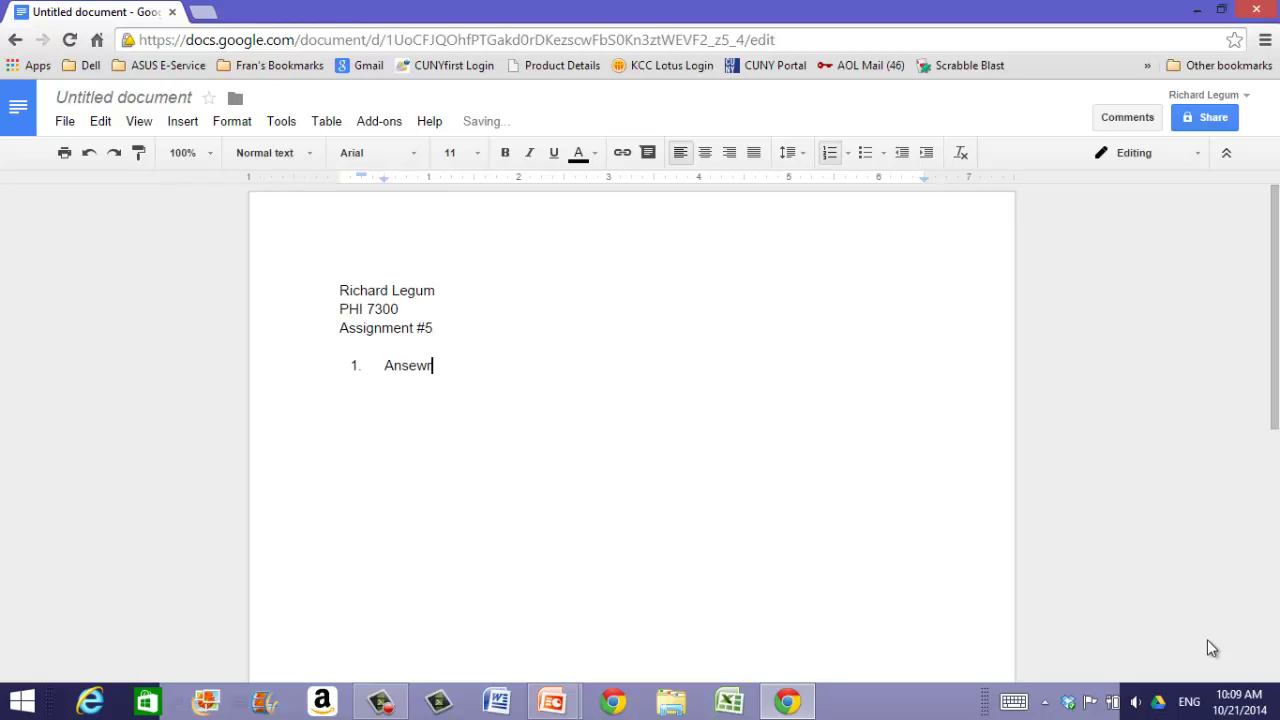
pyautogui.press('BackSpace')
pyautogui.press('BackSpace')
pyautogui.press('BackSpace')
pyautogui.write('wer 1')
pyautogui.press('Return')
pyautogui.write('Answer 2')
pyautogui.press('Return')
pyautogui.write('An')
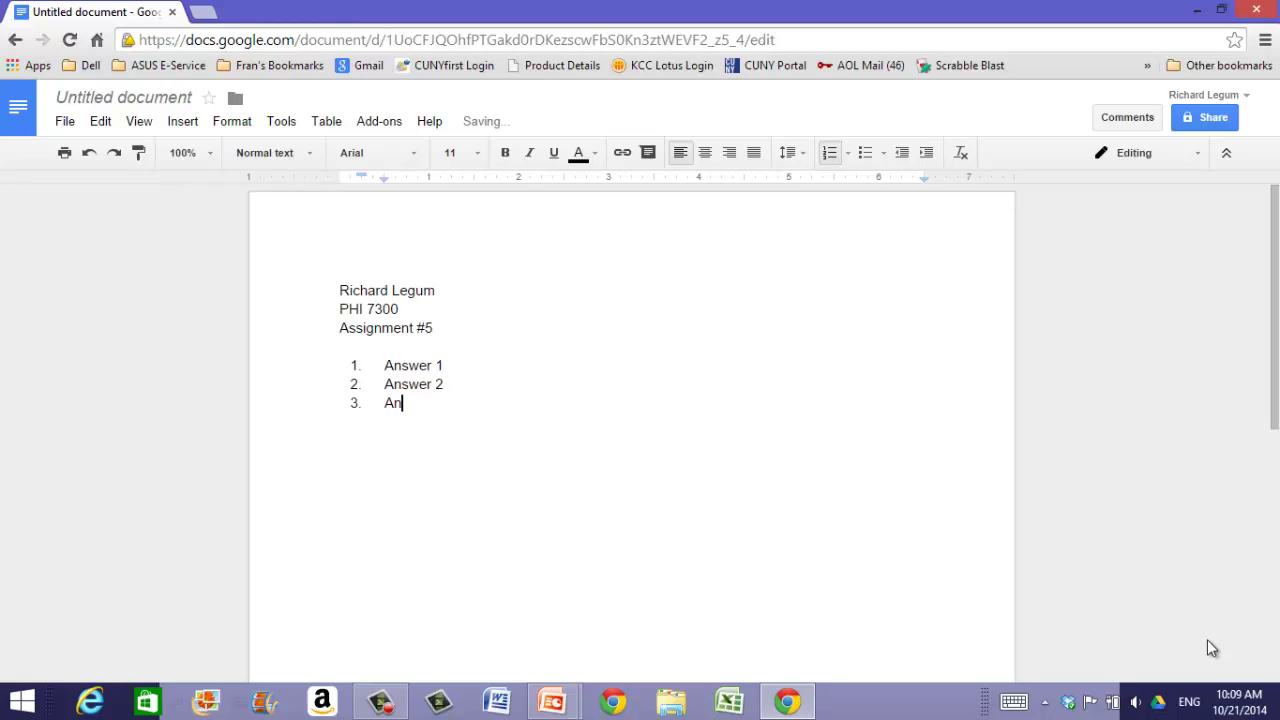
pyautogui.write('swer 3')
pyautogui.press('Return')
pyautogui.press('Return')
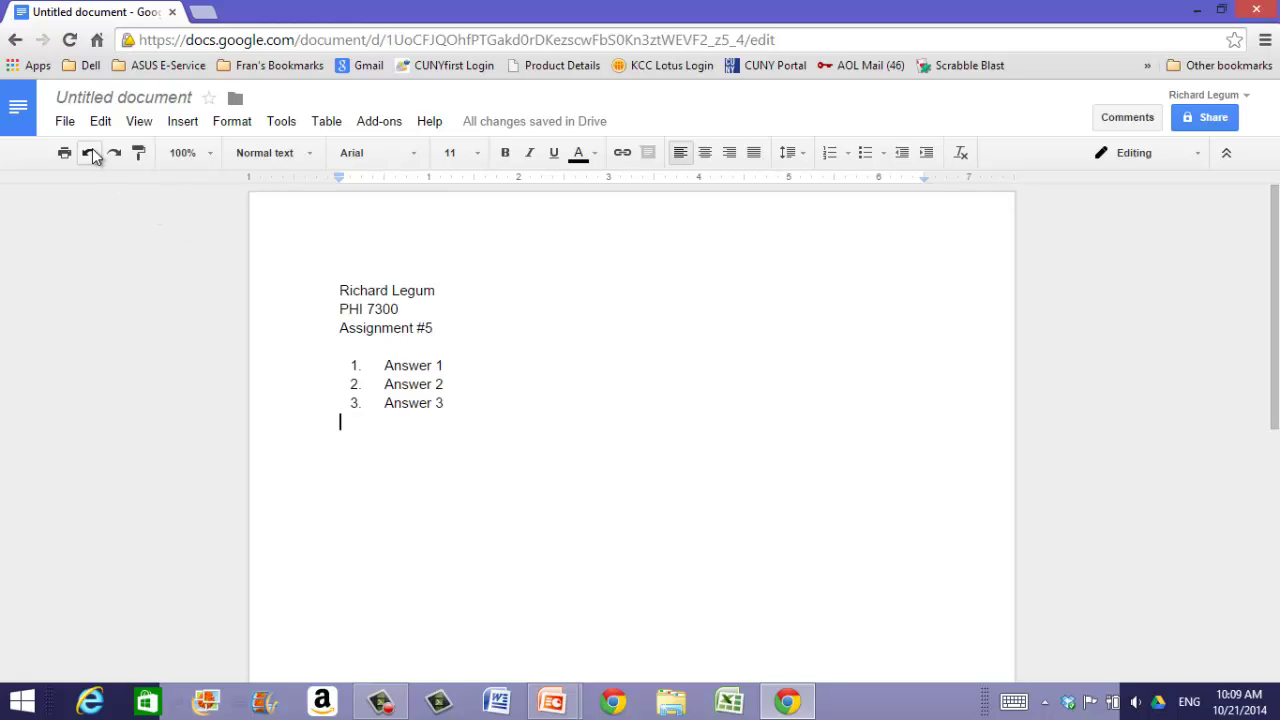
# Rename the untitled document to 'Sample Assignment 5' through File > Rename.
pyautogui.click(63, 125)
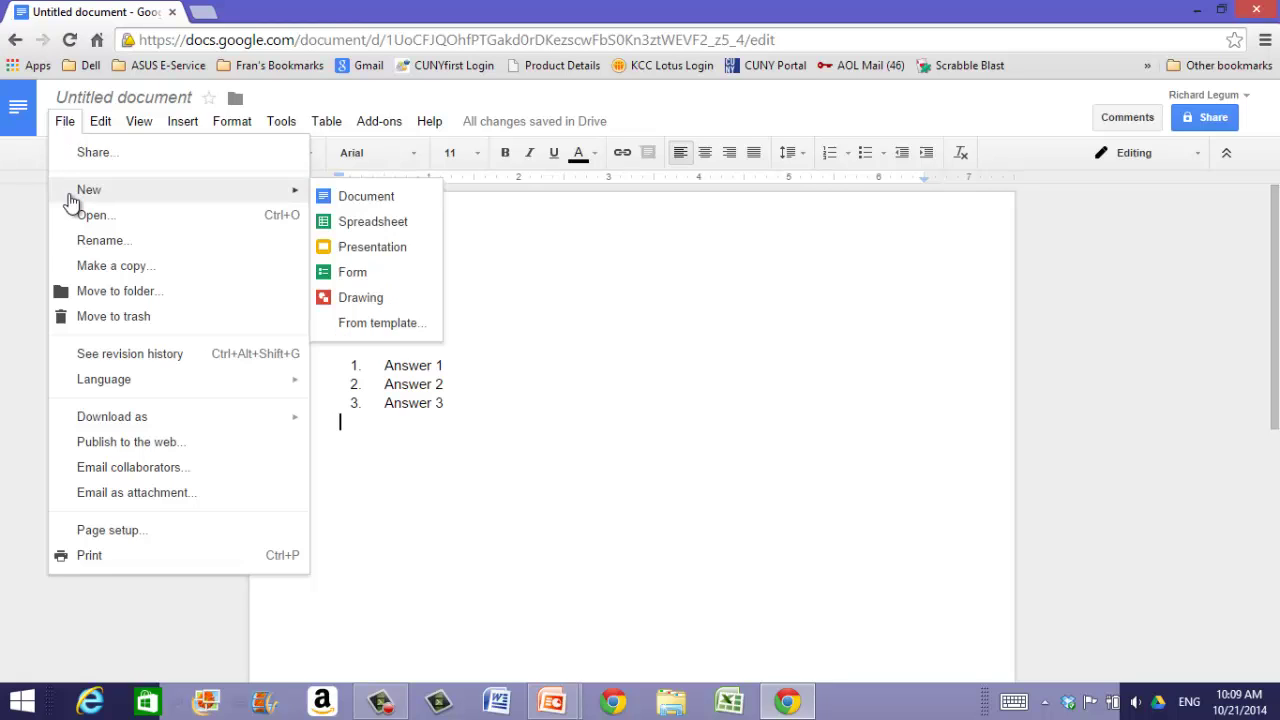
pyautogui.click(99, 241)
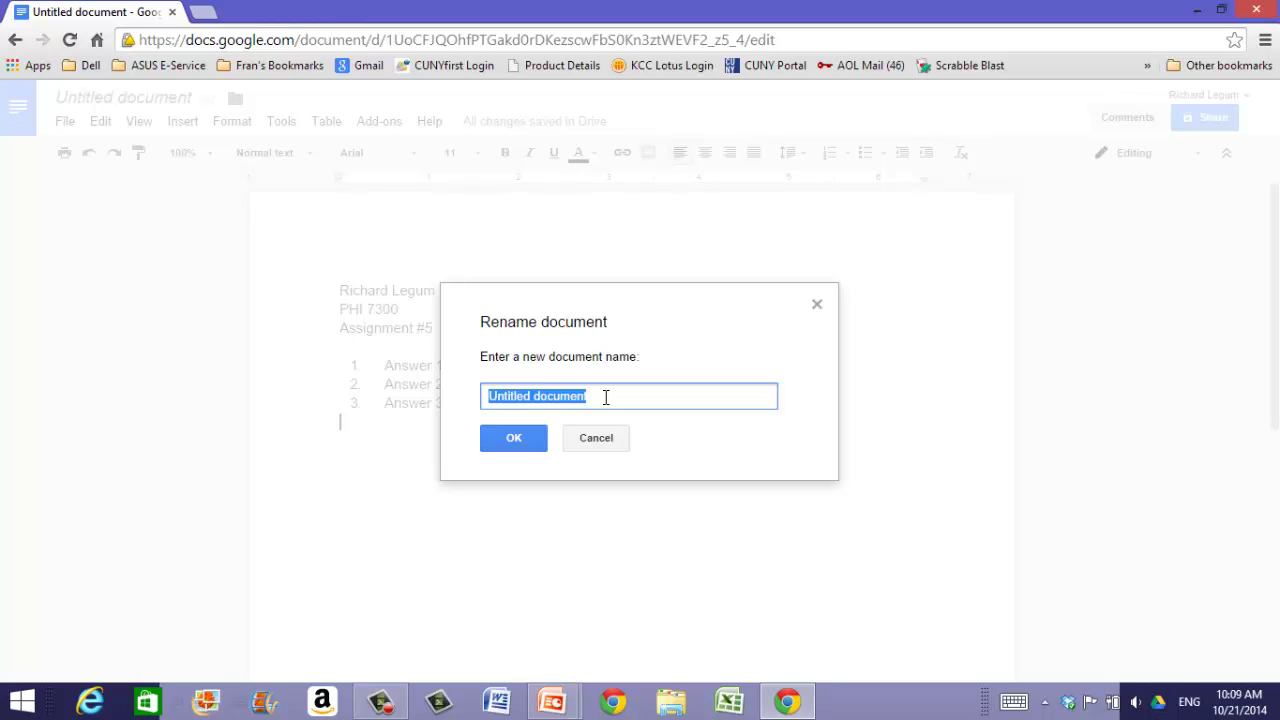
pyautogui.write('Sample Assi')
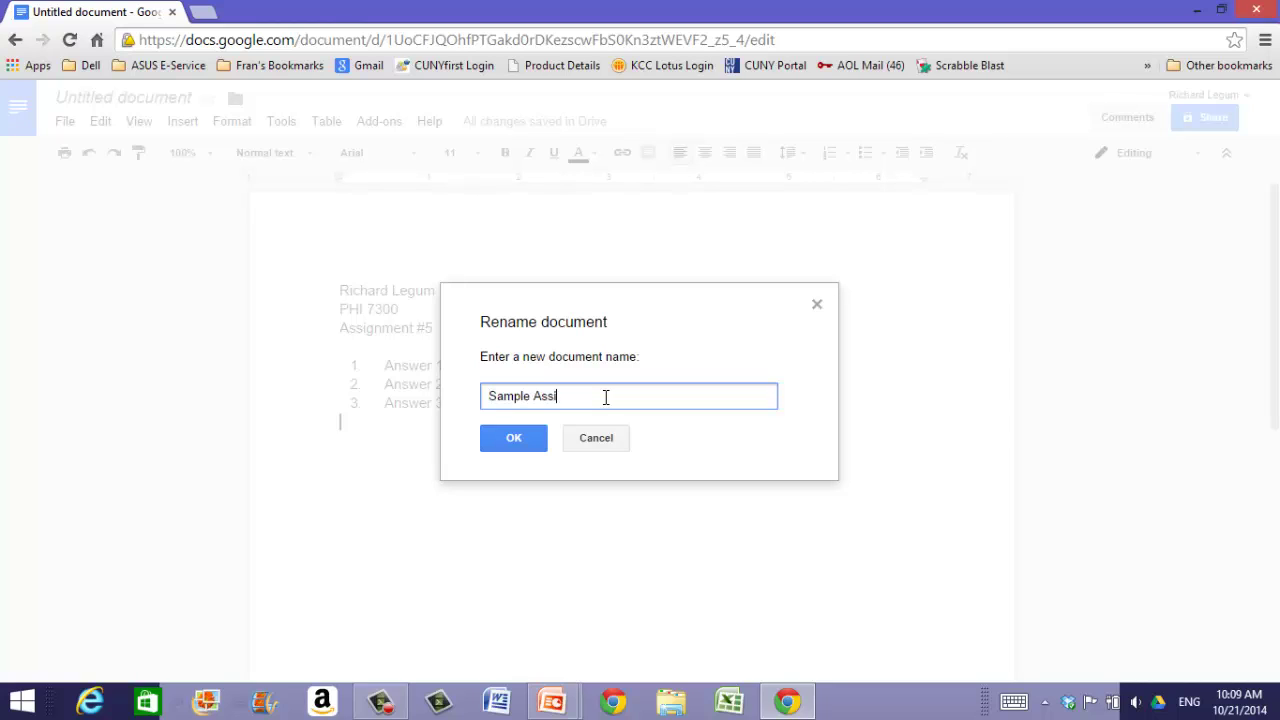
pyautogui.write('gnment 5')
pyautogui.click(527, 453)
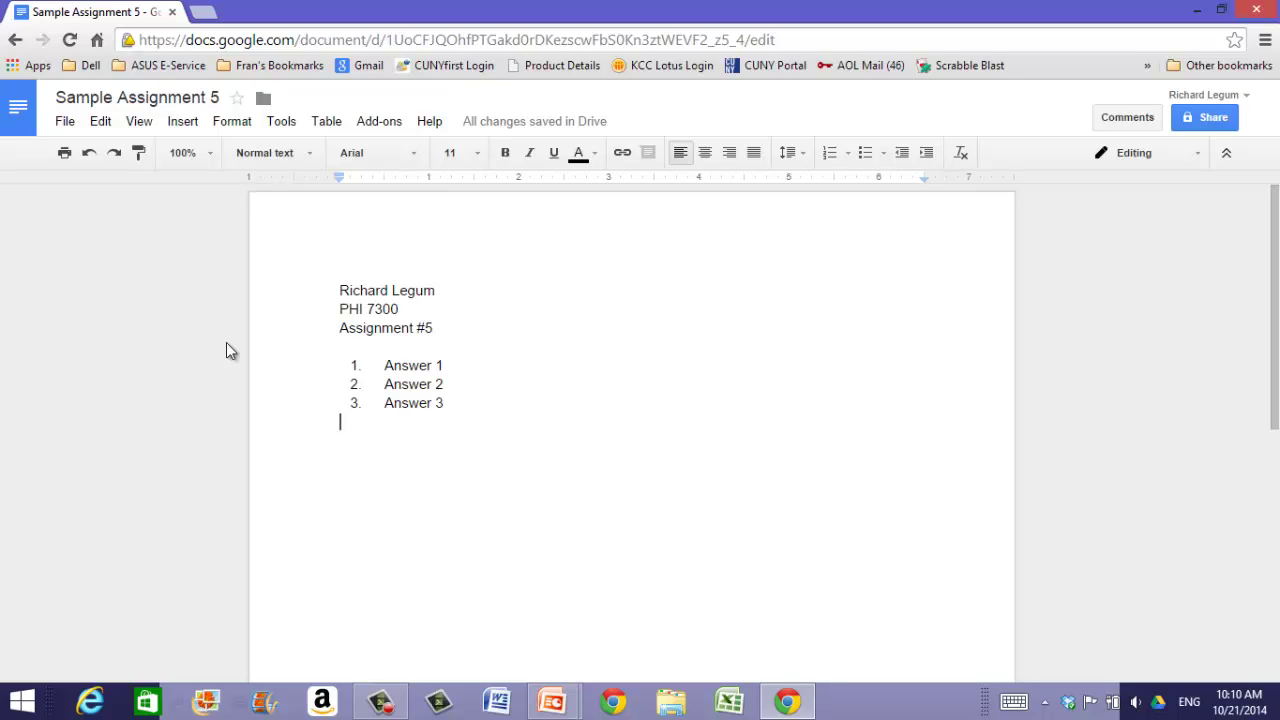
# Download the document as Microsoft Word, producing SampleAssignment5.docx.
pyautogui.click(64, 122)
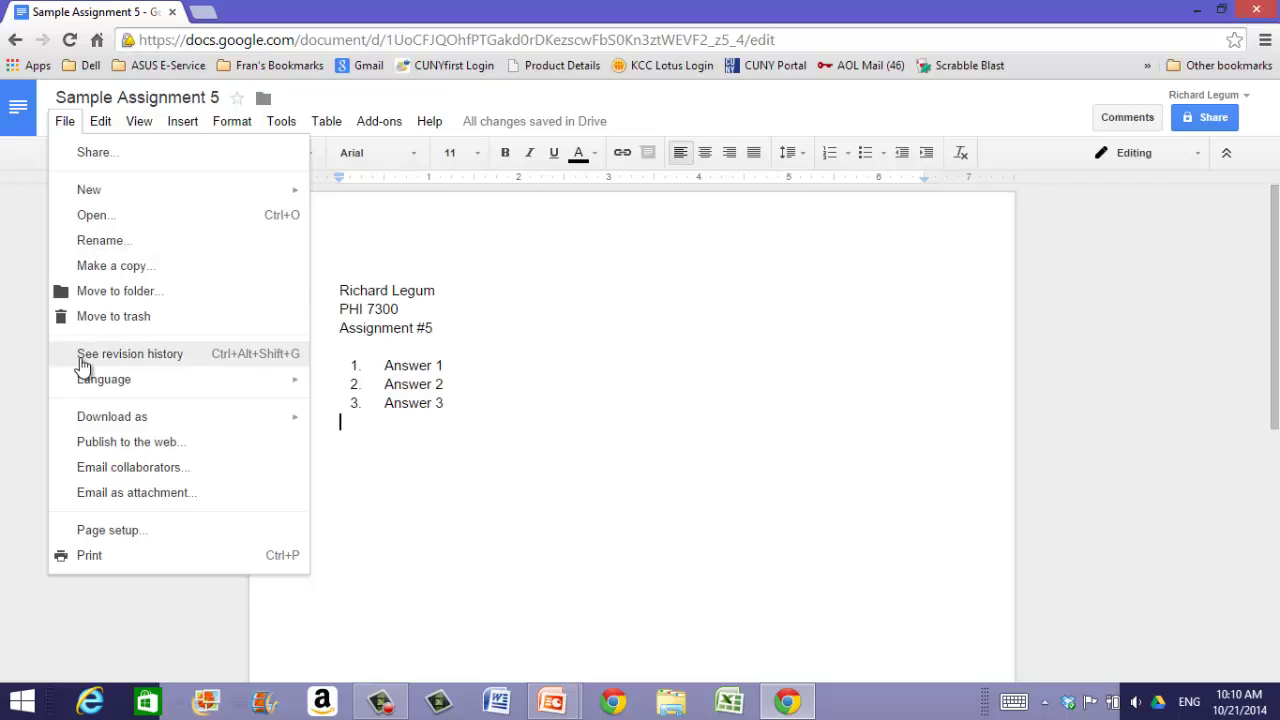
pyautogui.moveTo(84, 425)
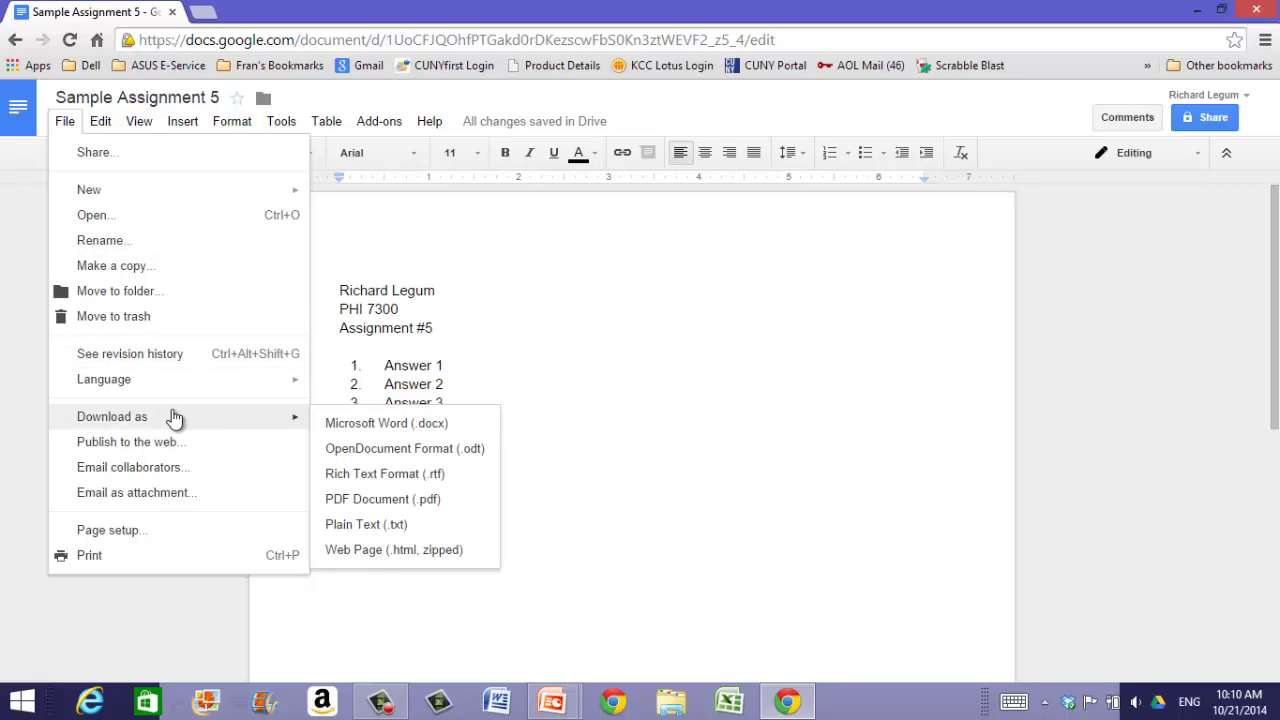
pyautogui.click(377, 426)
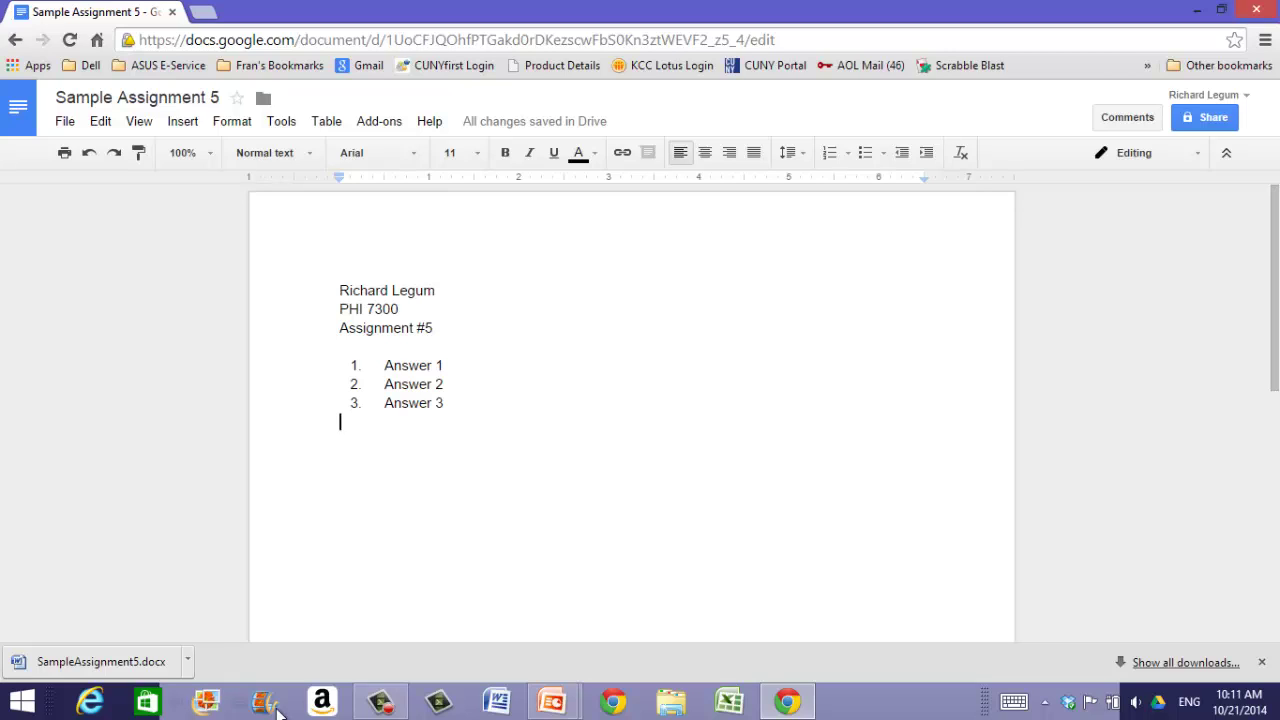
# Check File Explorer's Downloads folder for SampleAssignment5.docx.
pyautogui.click(671, 702)
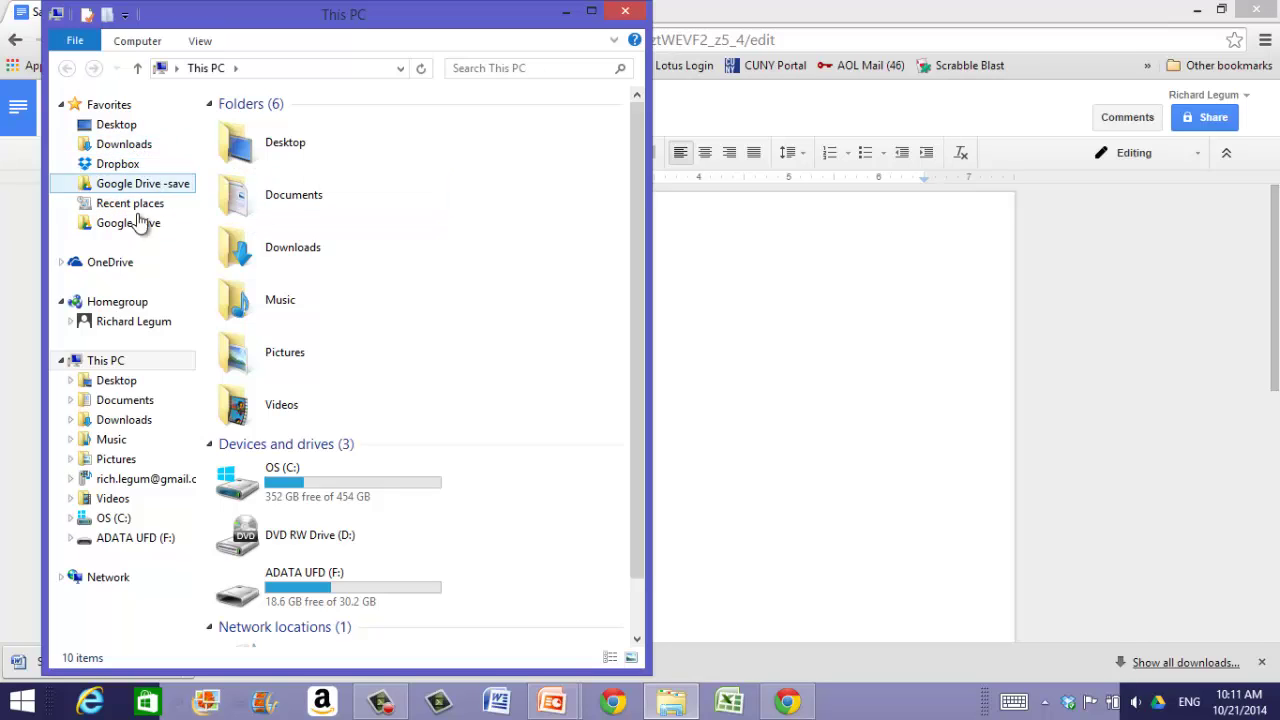
pyautogui.click(128, 421)
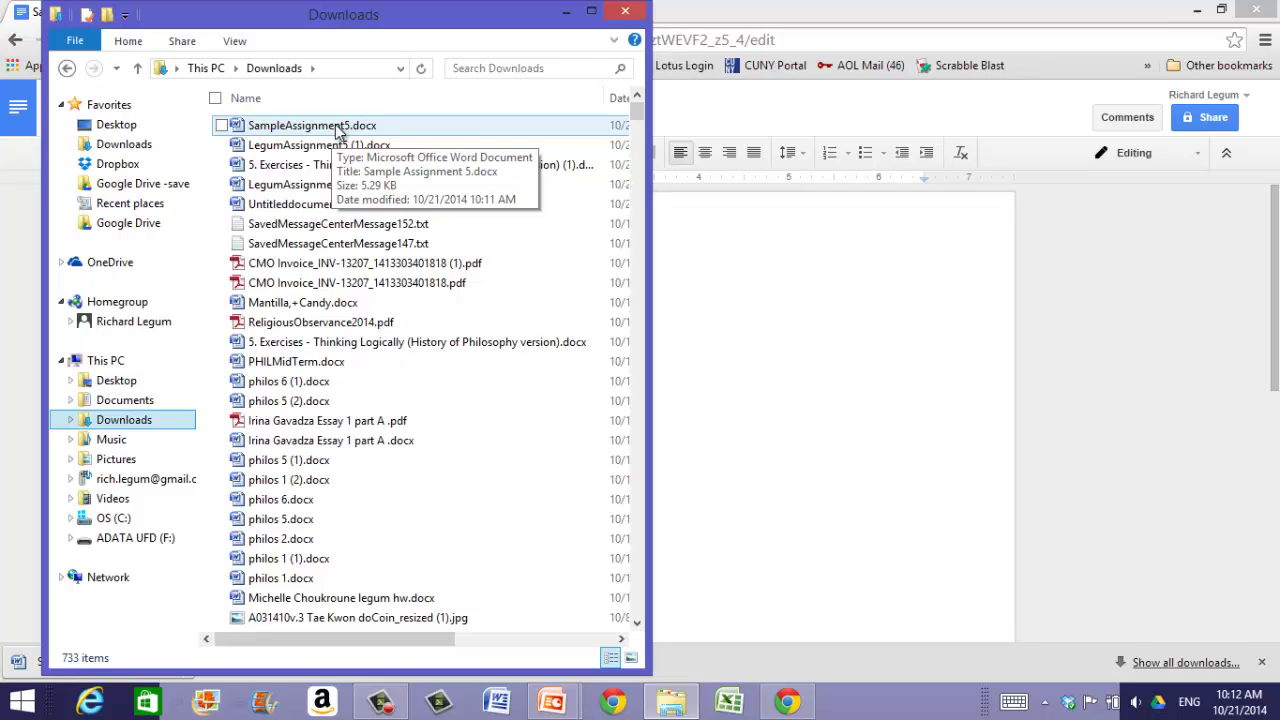
# Sign out of the Google account and go to the CUNY Portal homepage.
pyautogui.click(771, 281)
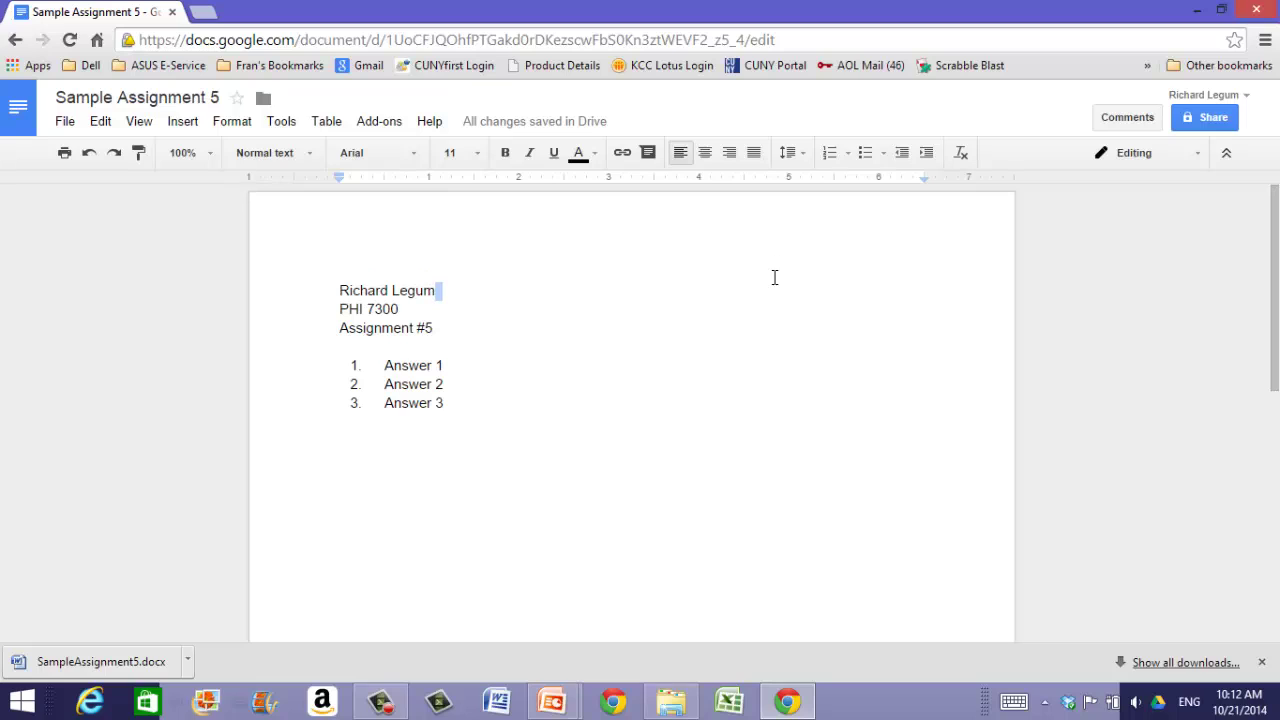
pyautogui.click(1247, 98)
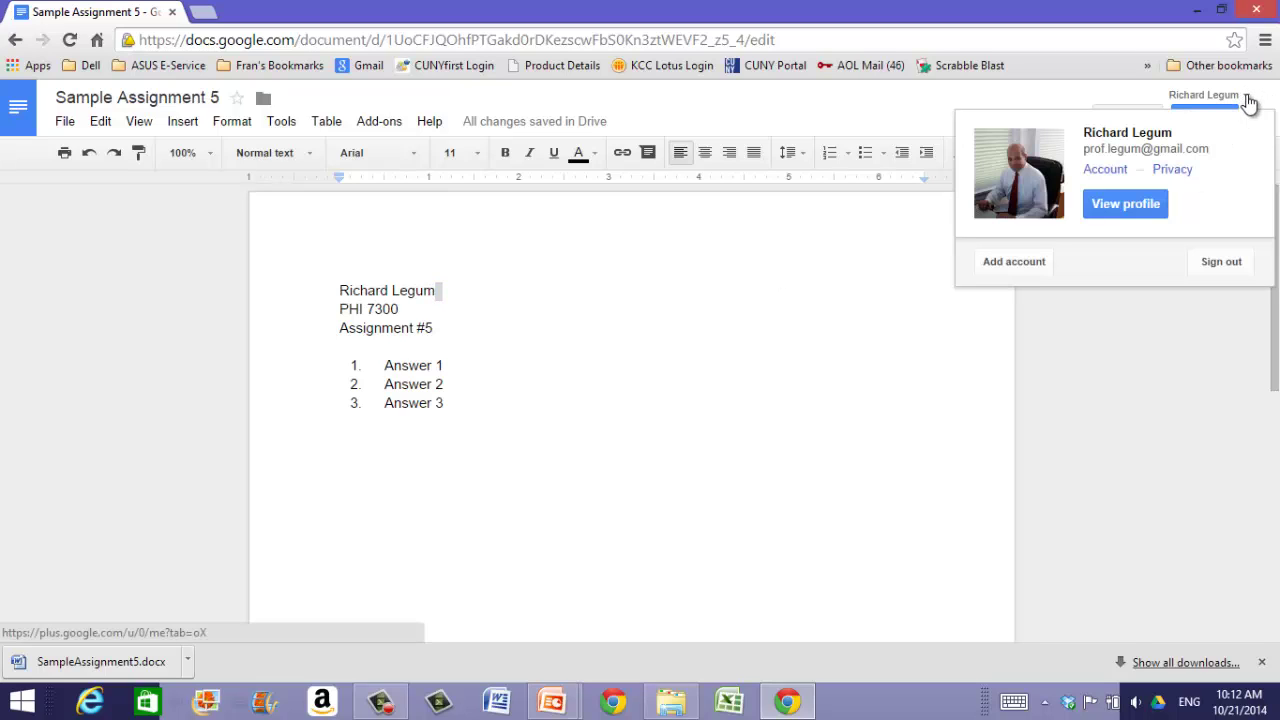
pyautogui.click(1209, 259)
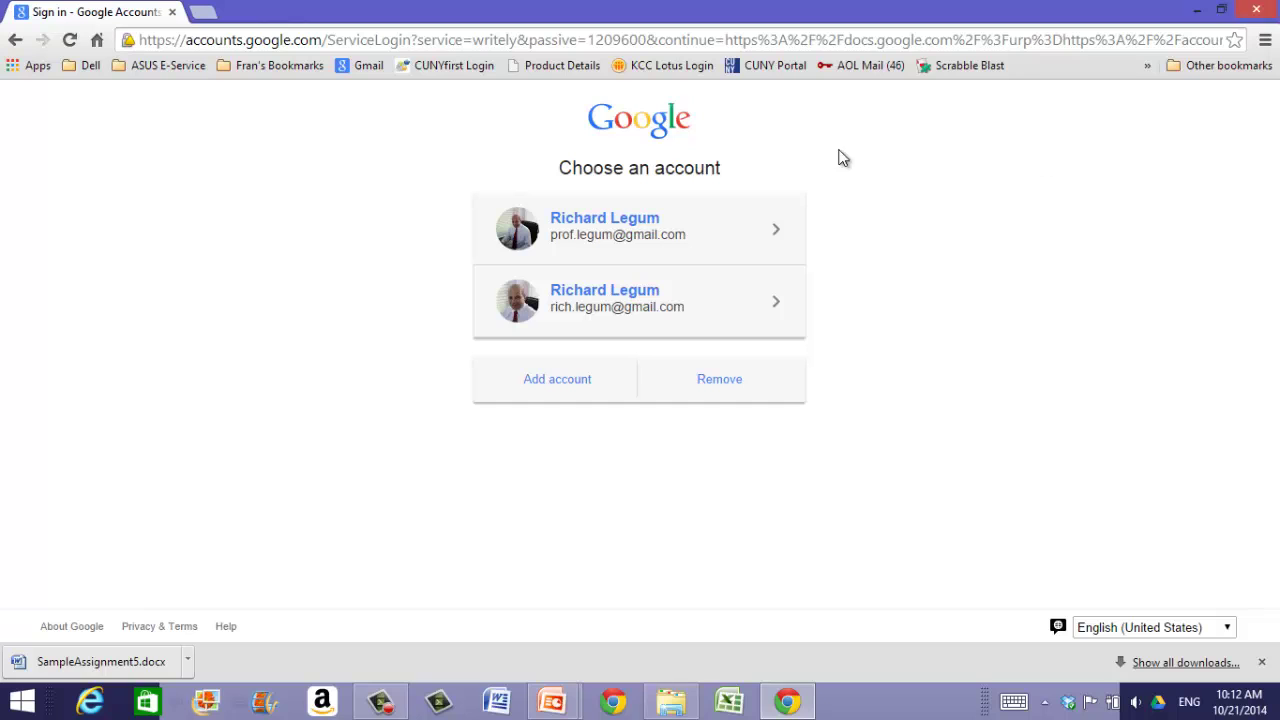
pyautogui.click(772, 65)
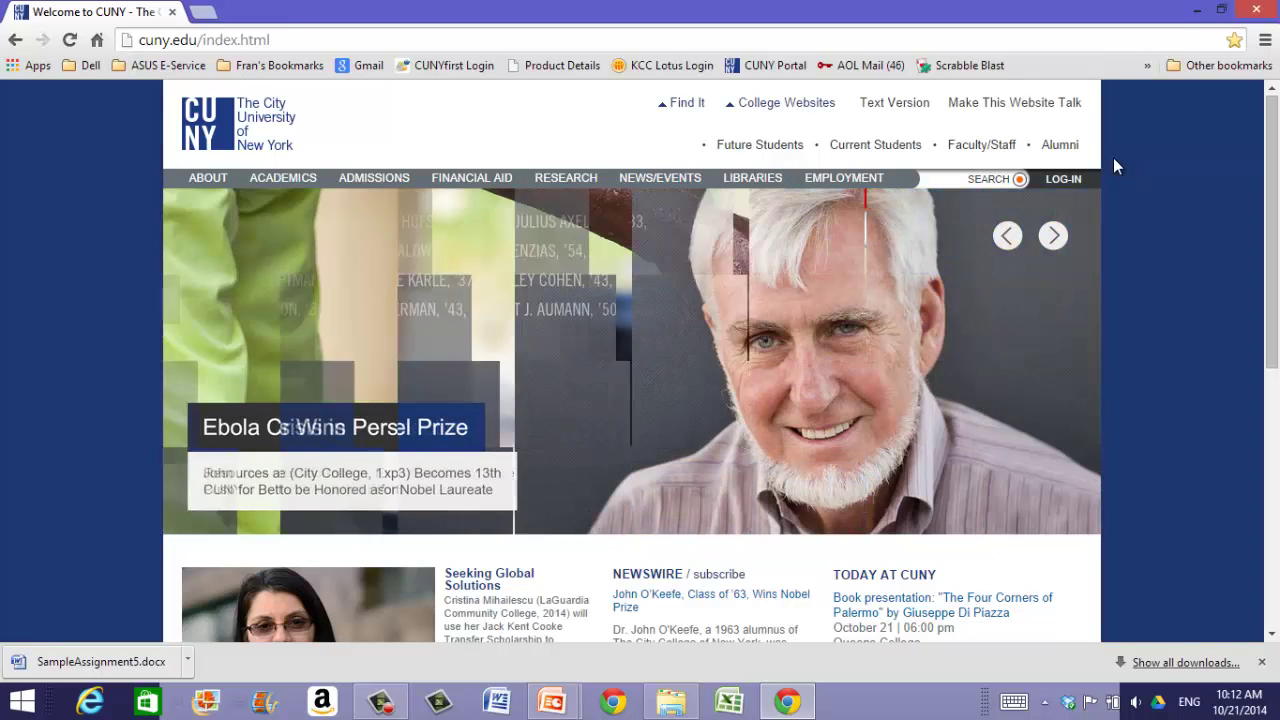
# Log in to Blackboard from the cuny.edu LOG-IN menu with the user name and password.
pyautogui.moveTo(1088, 178)
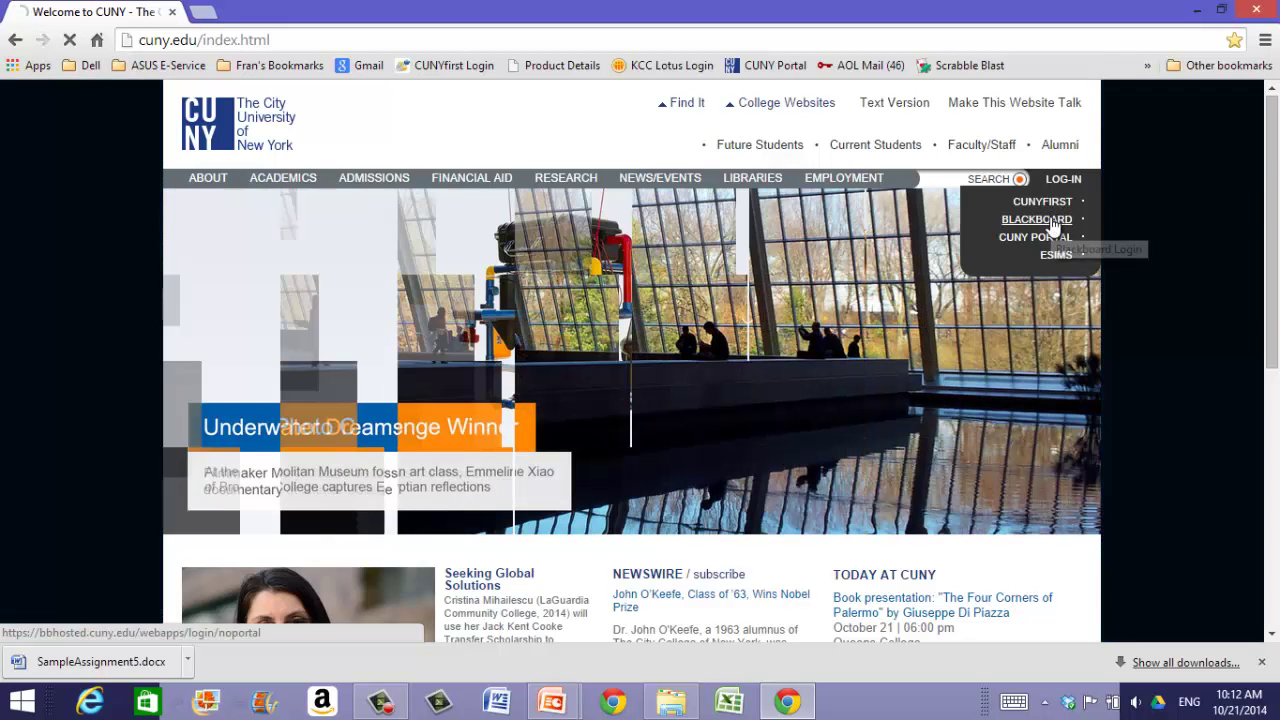
pyautogui.click(1052, 221)
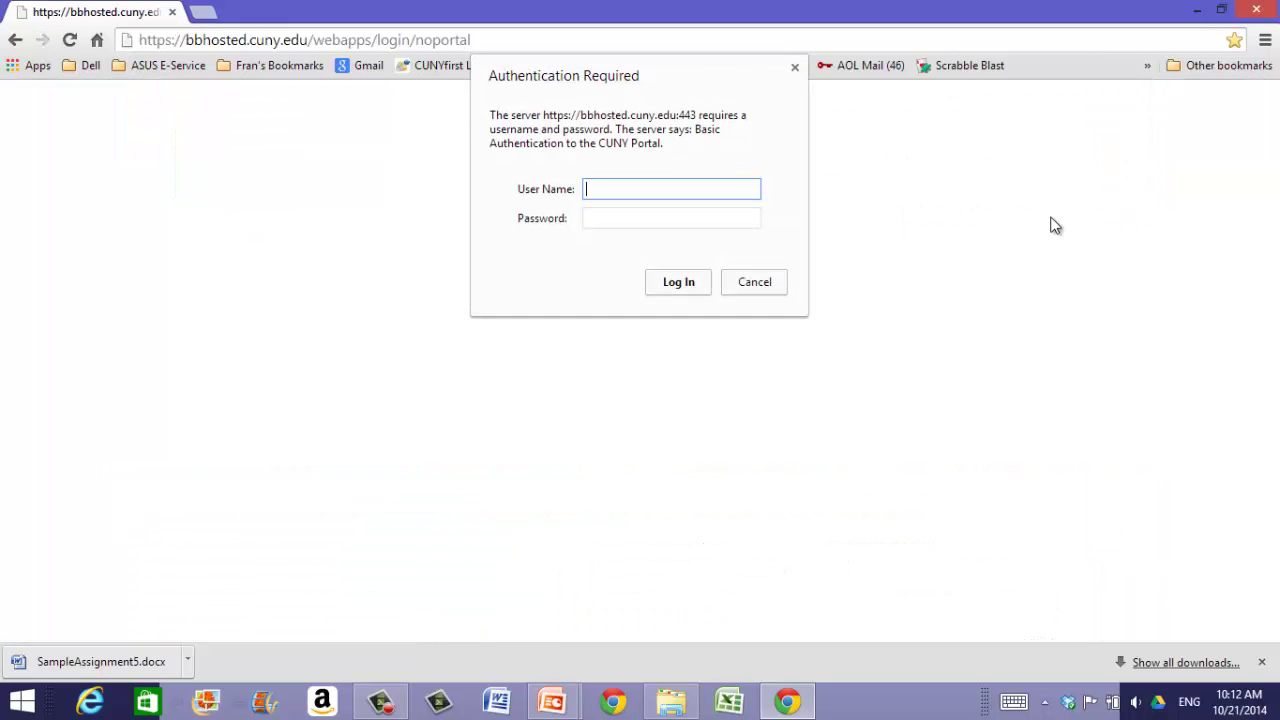
pyautogui.write('rlegum')
pyautogui.press('Tab')
pyautogui.write('****')
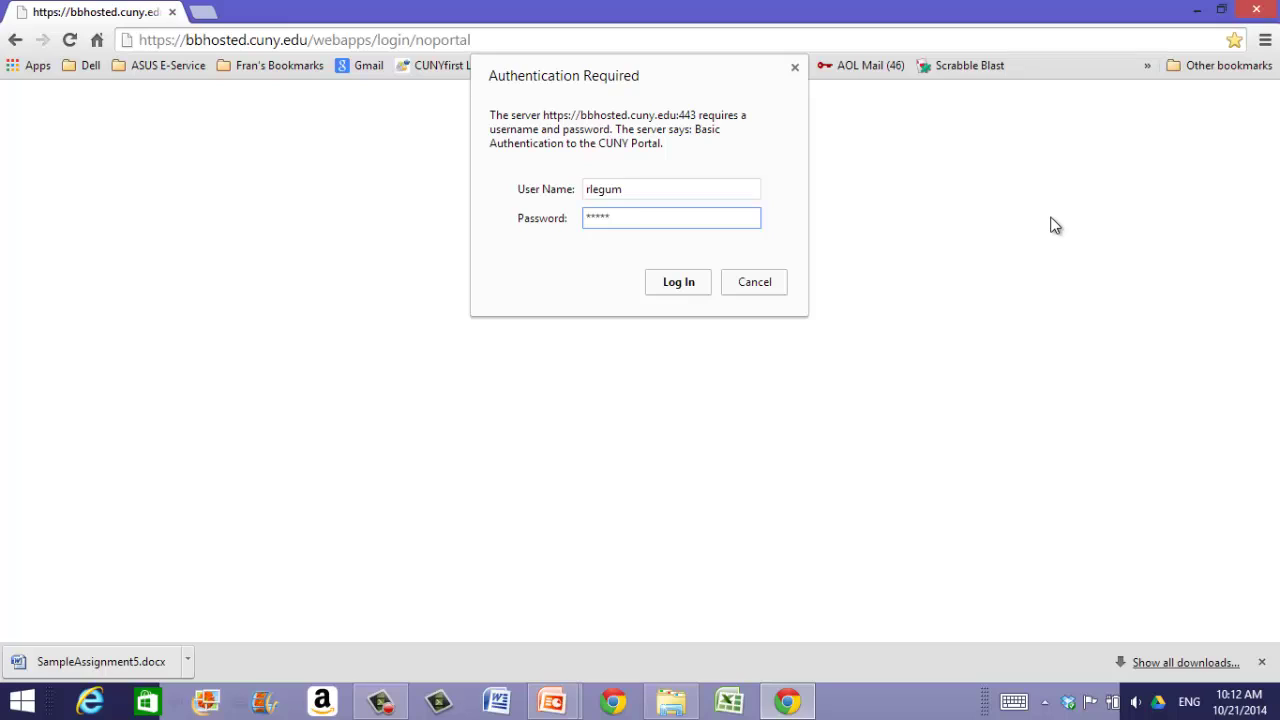
pyautogui.write('*****')
pyautogui.click(679, 283)
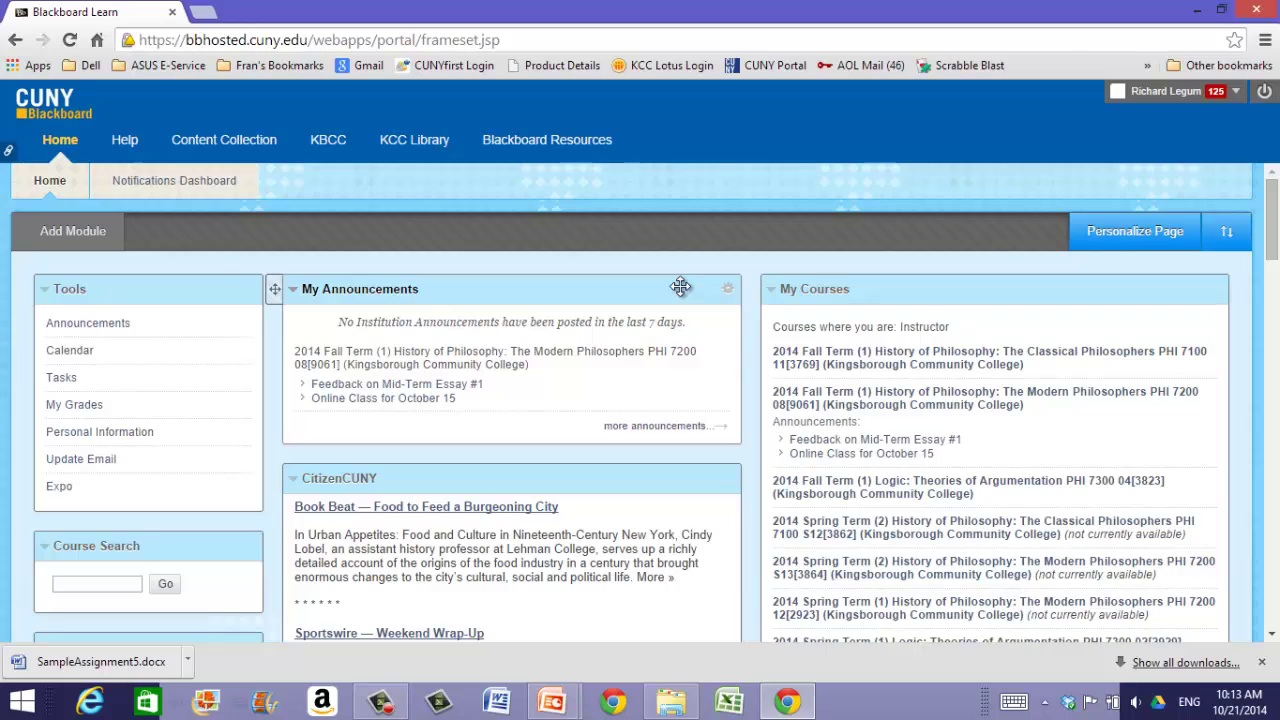
# Open the PHI 7300 Logic course's Assignments page listing Problem Set #5e.
pyautogui.click(900, 488)
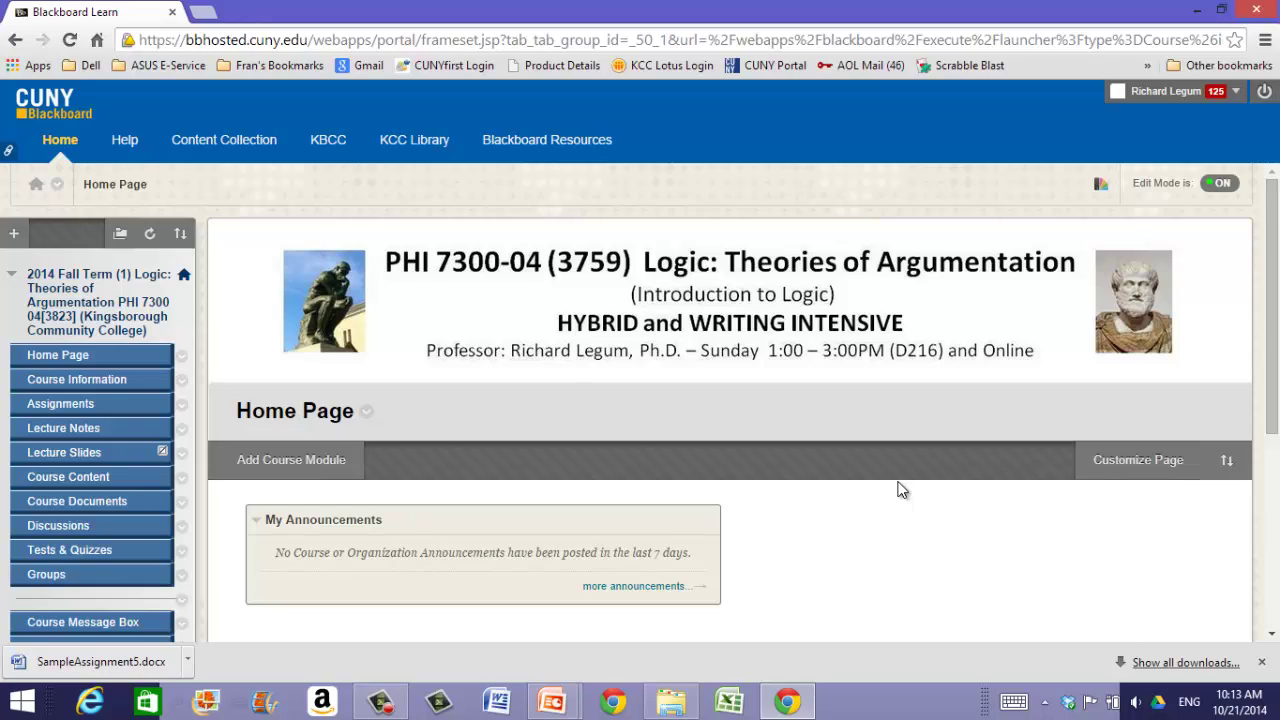
pyautogui.moveTo(657, 503)
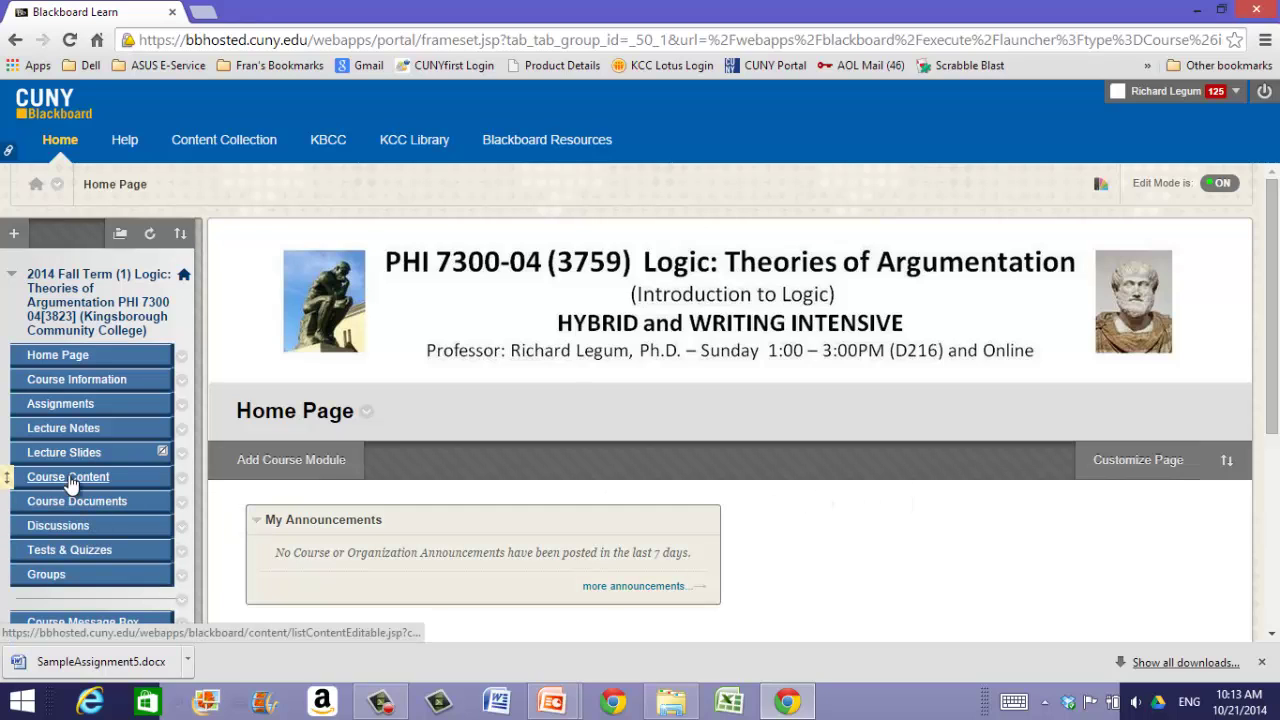
pyautogui.click(64, 410)
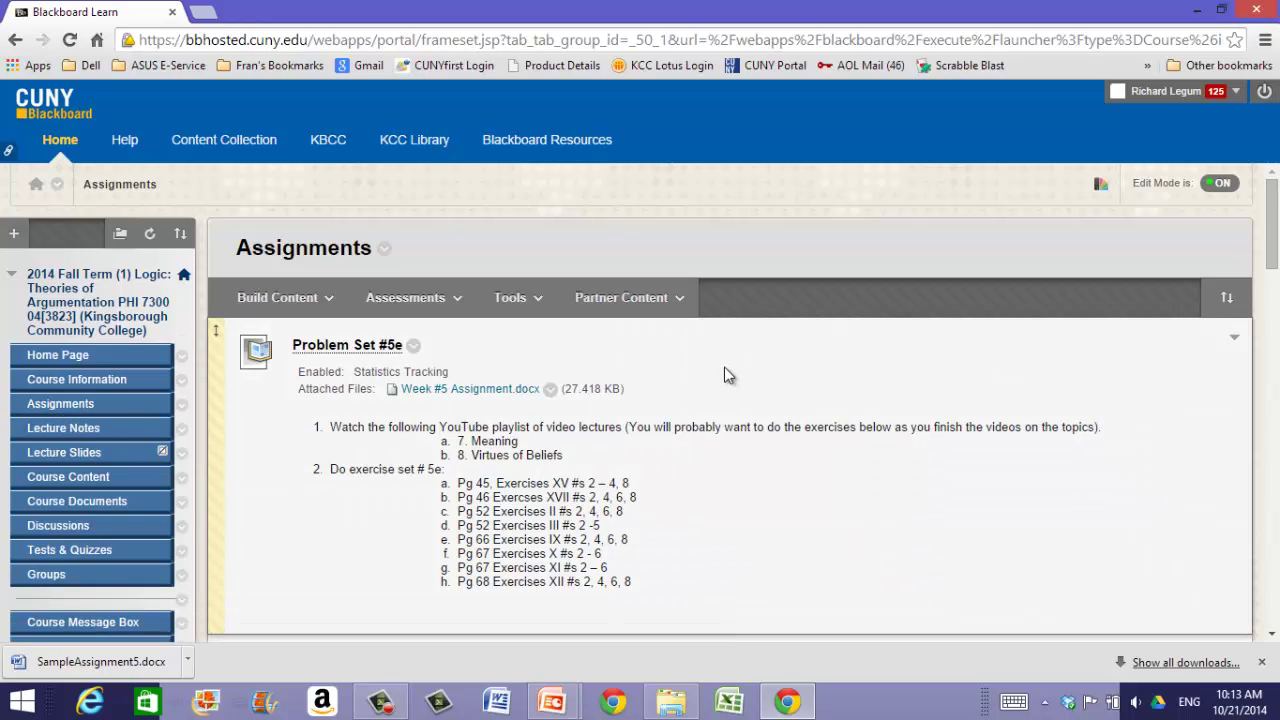
pyautogui.press('super+c')
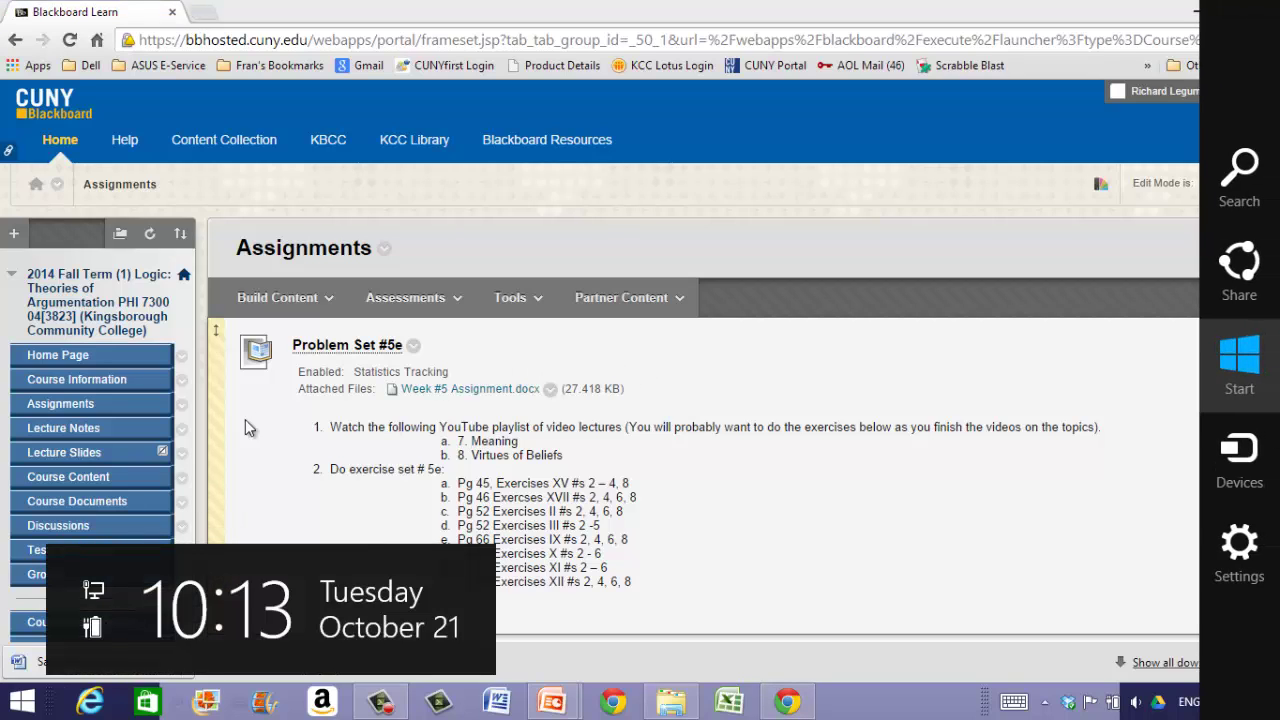
pyautogui.click(268, 416)
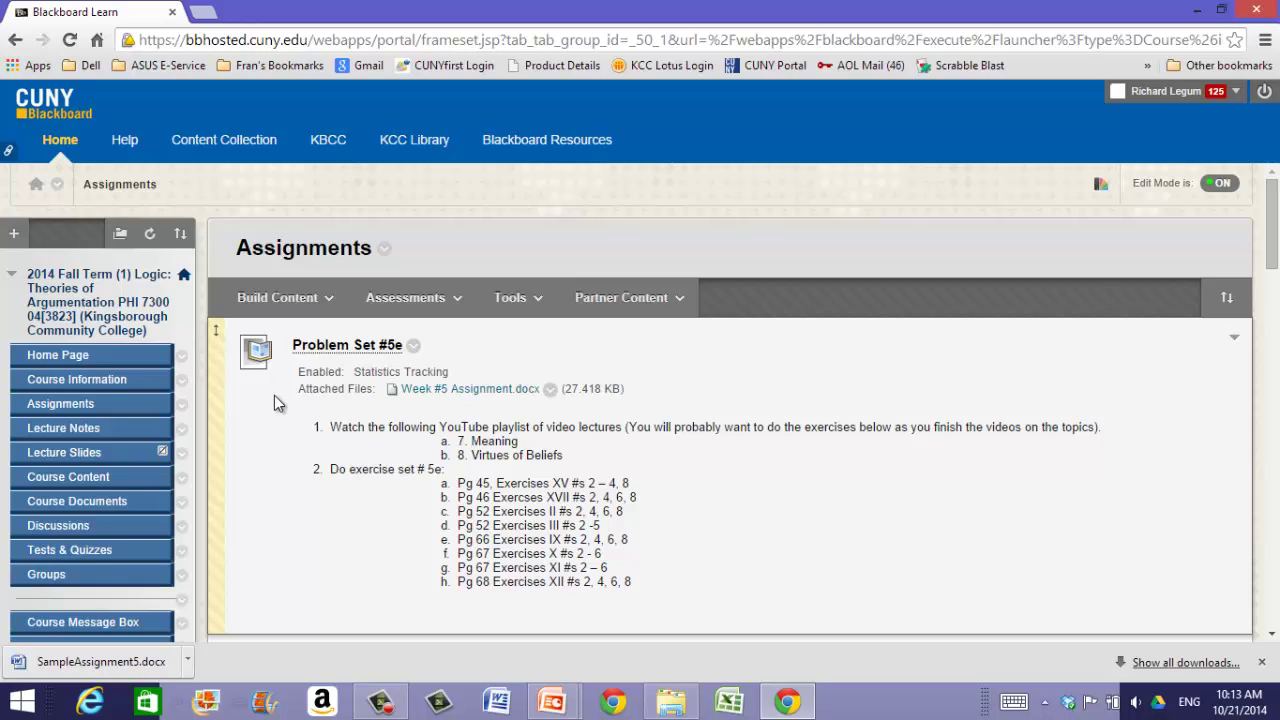
# Open Problem Set #5e and expand its empty Write Submission text editor.
pyautogui.click(330, 347)
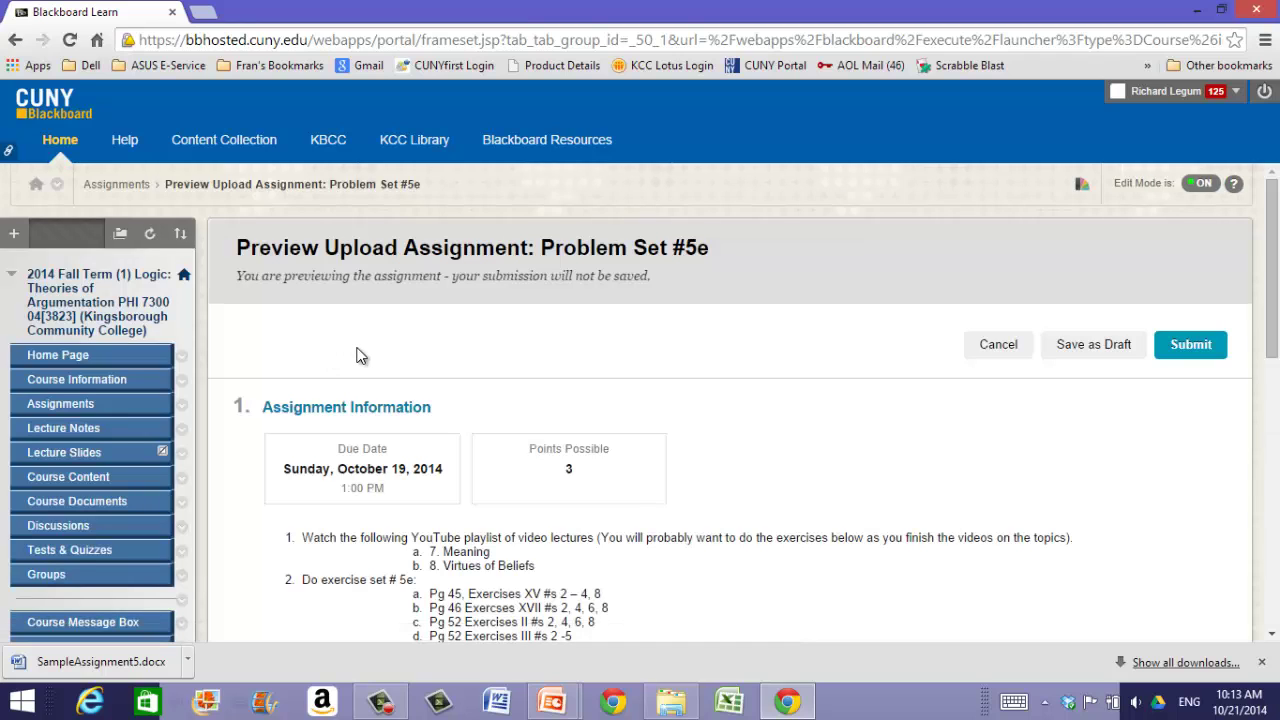
pyautogui.scroll(-2, 360, 355)
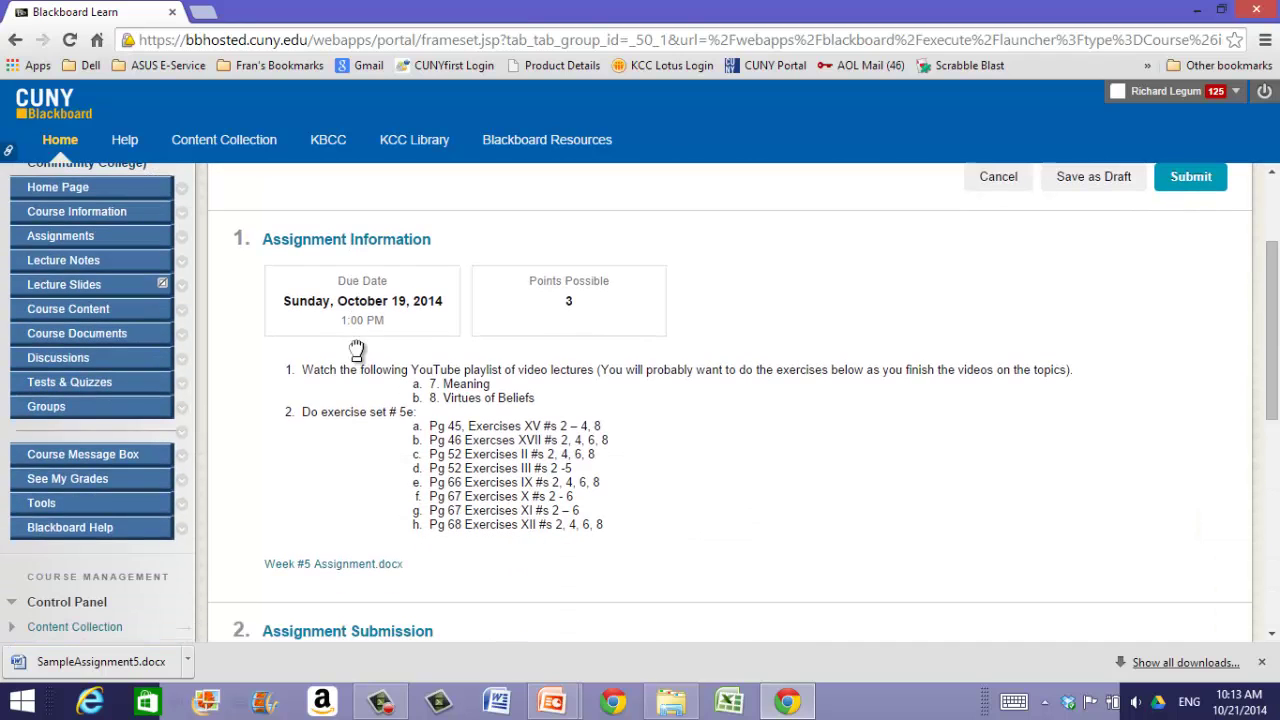
pyautogui.scroll(-1, 360, 355)
pyautogui.scroll(-1, 360, 355)
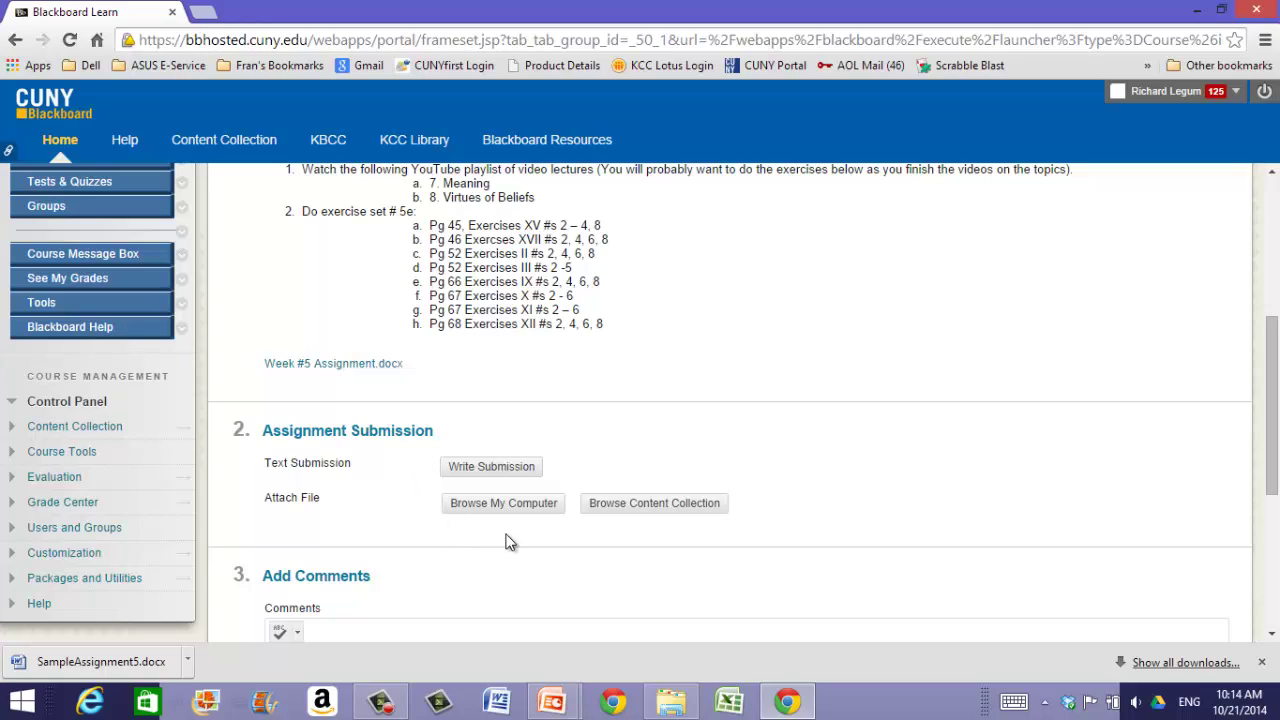
pyautogui.click(536, 467)
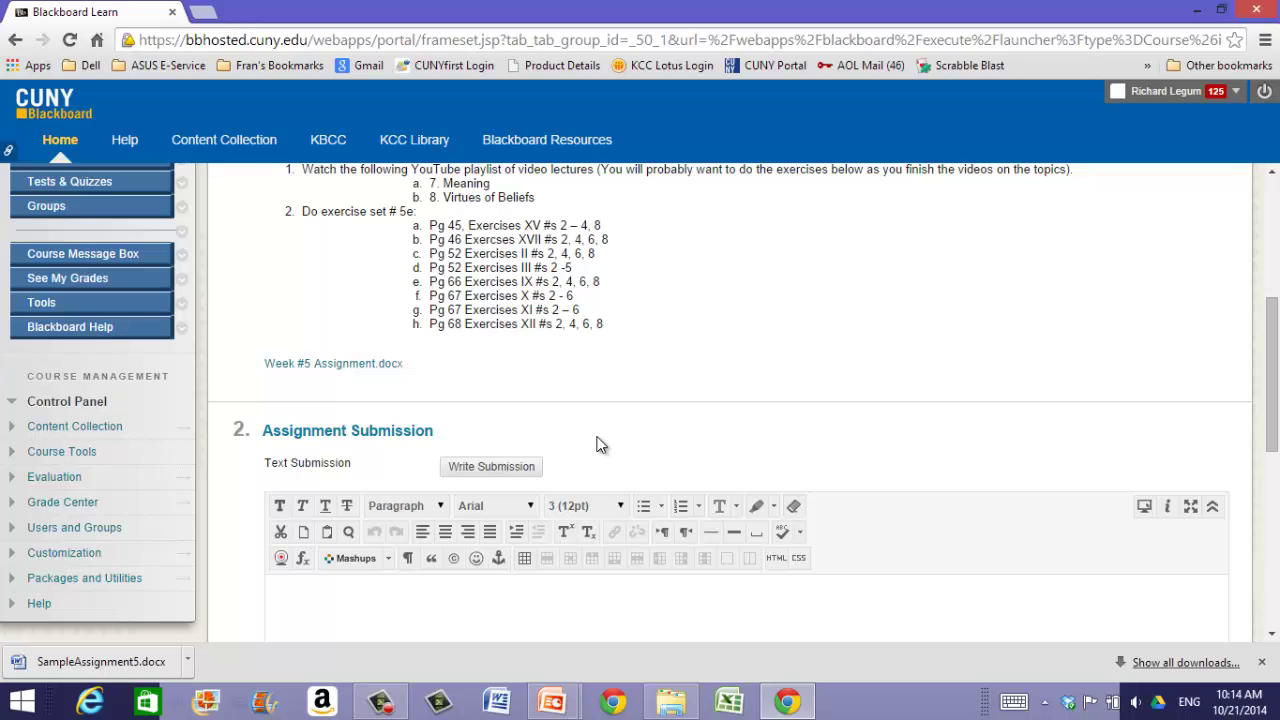
pyautogui.scroll(-3, 598, 444)
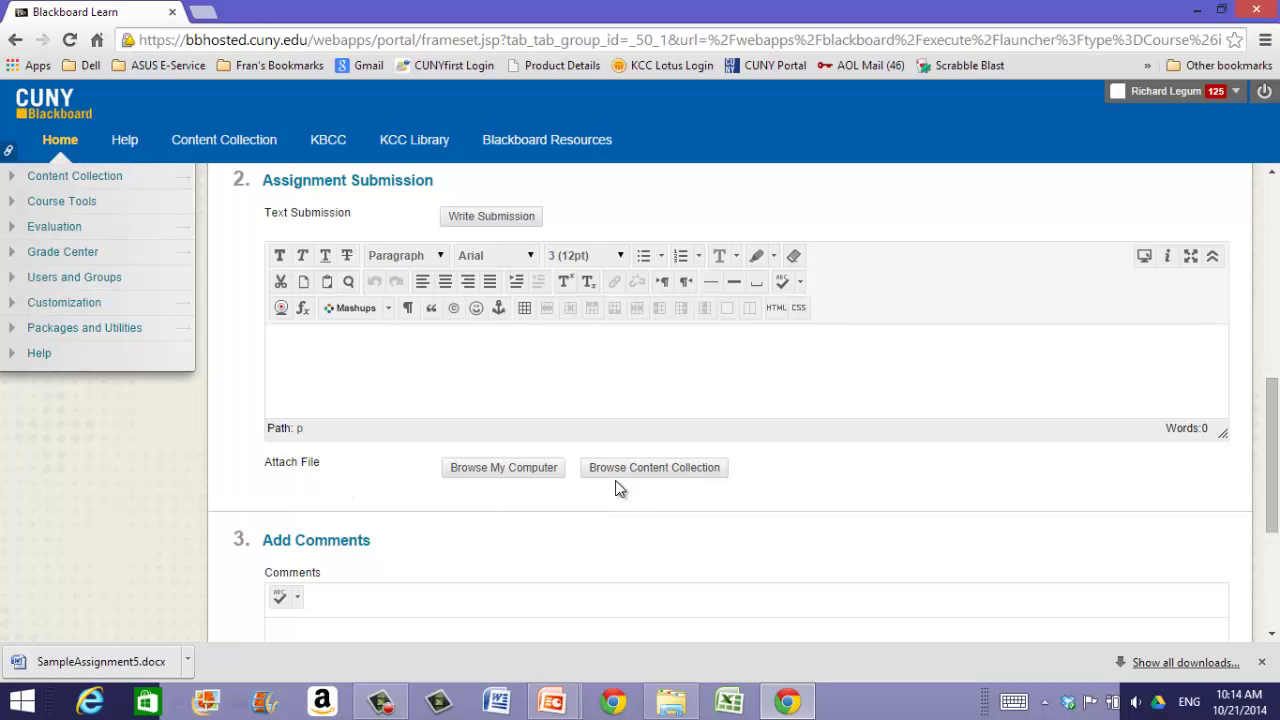
# Attach SampleAssignment5.docx from Downloads to Problem Set #5e and submit it.
pyautogui.click(511, 469)
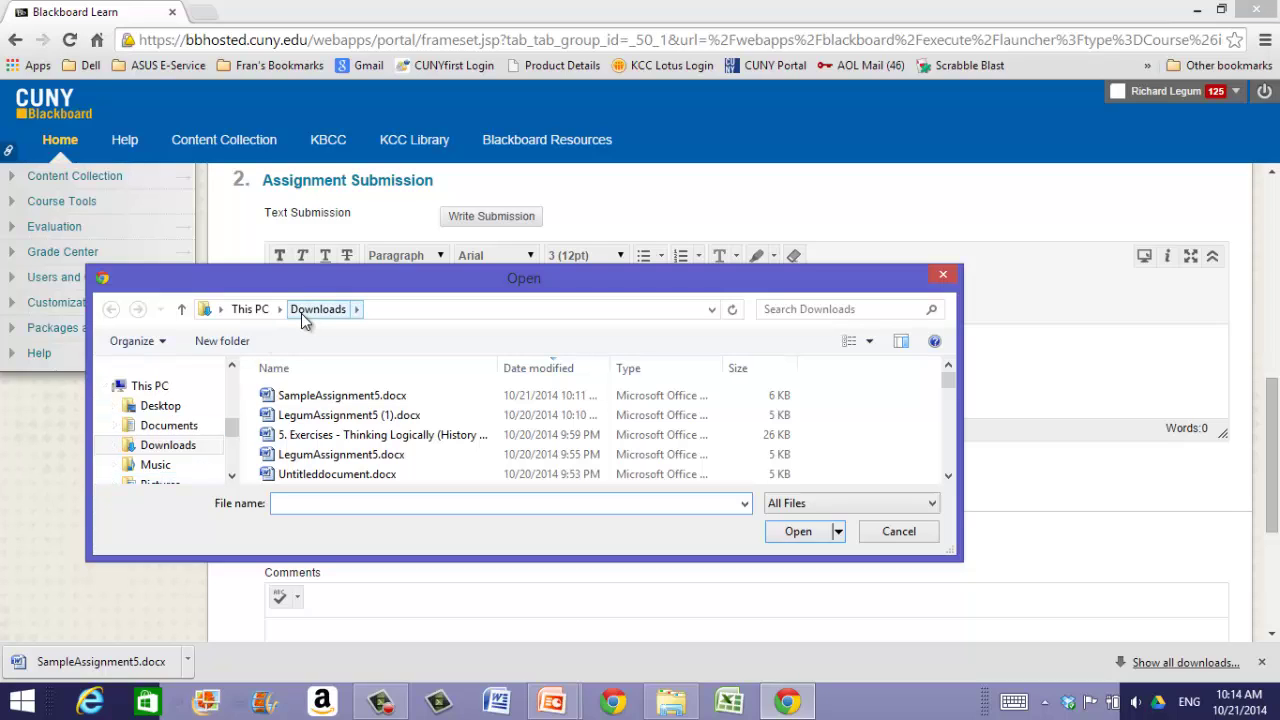
pyautogui.click(334, 401)
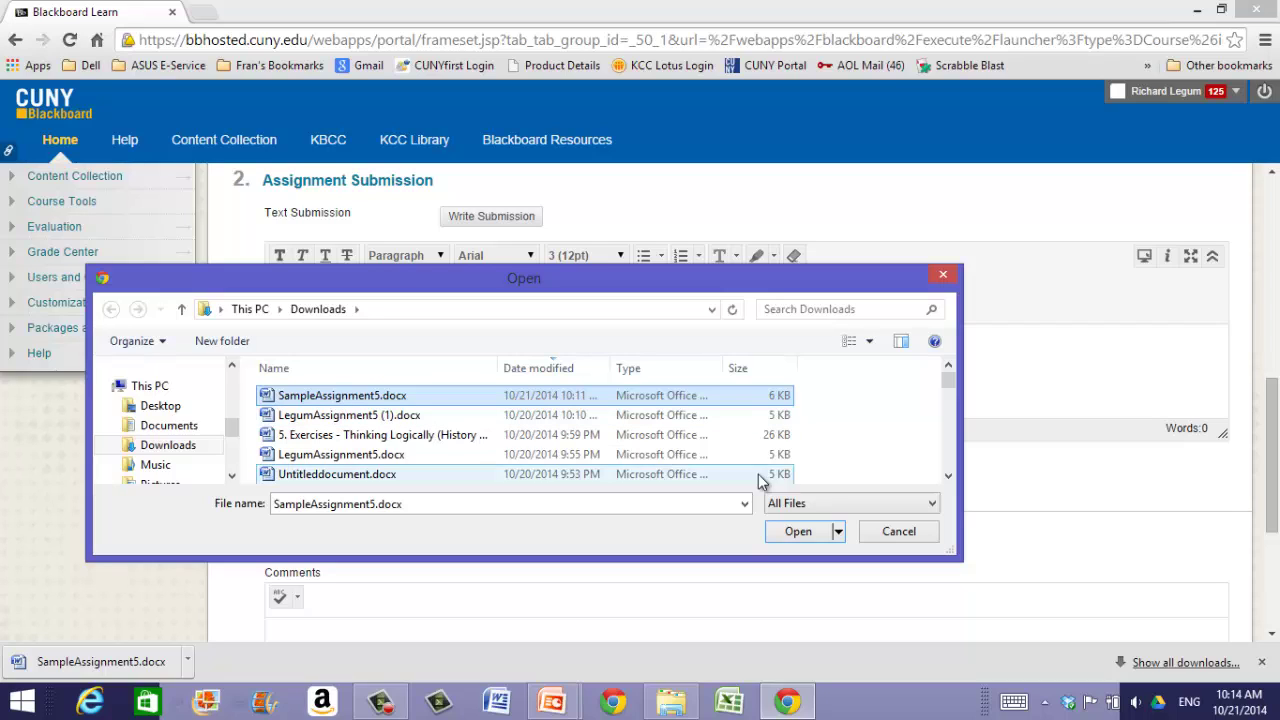
pyautogui.click(797, 533)
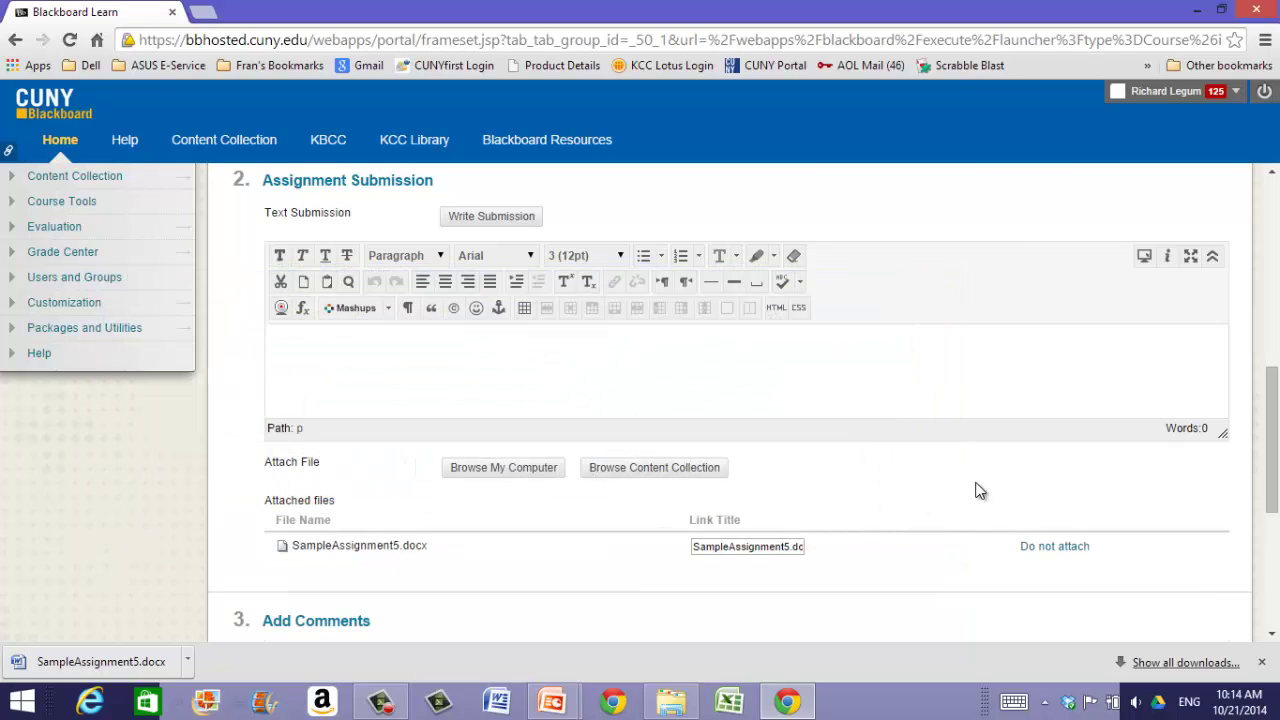
pyautogui.scroll(-4, 979, 490)
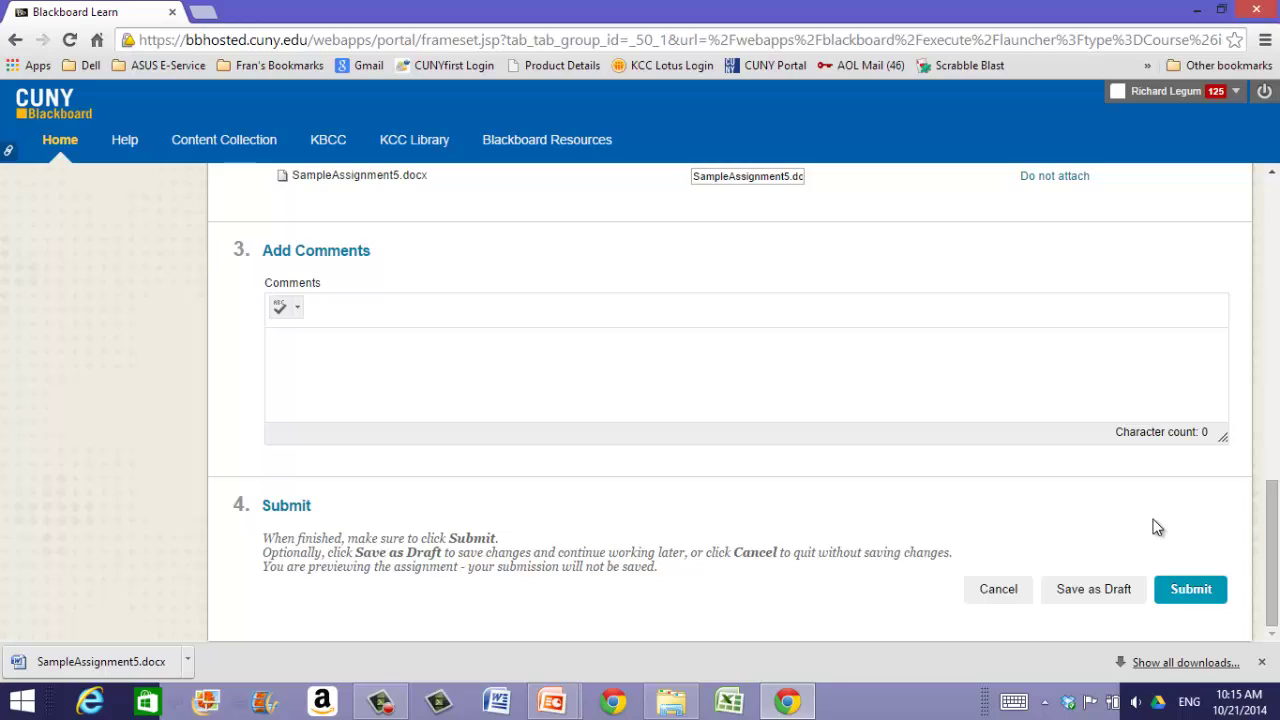
pyautogui.click(1189, 588)
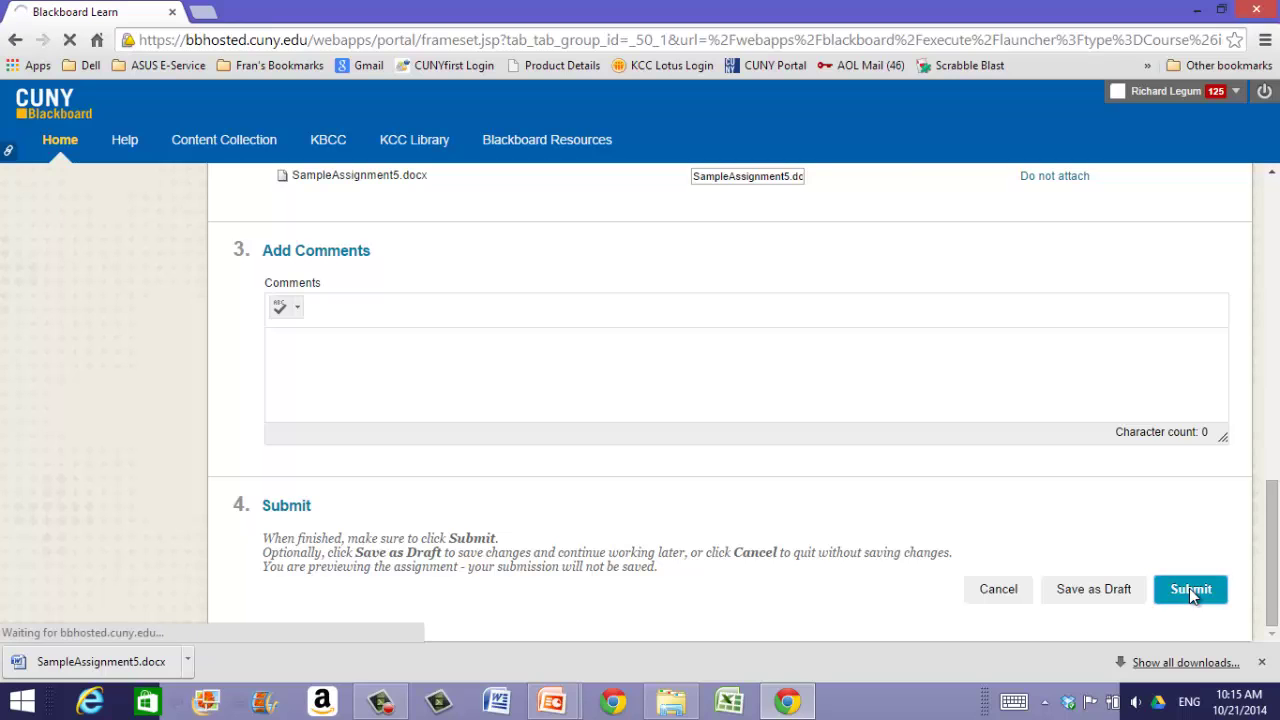